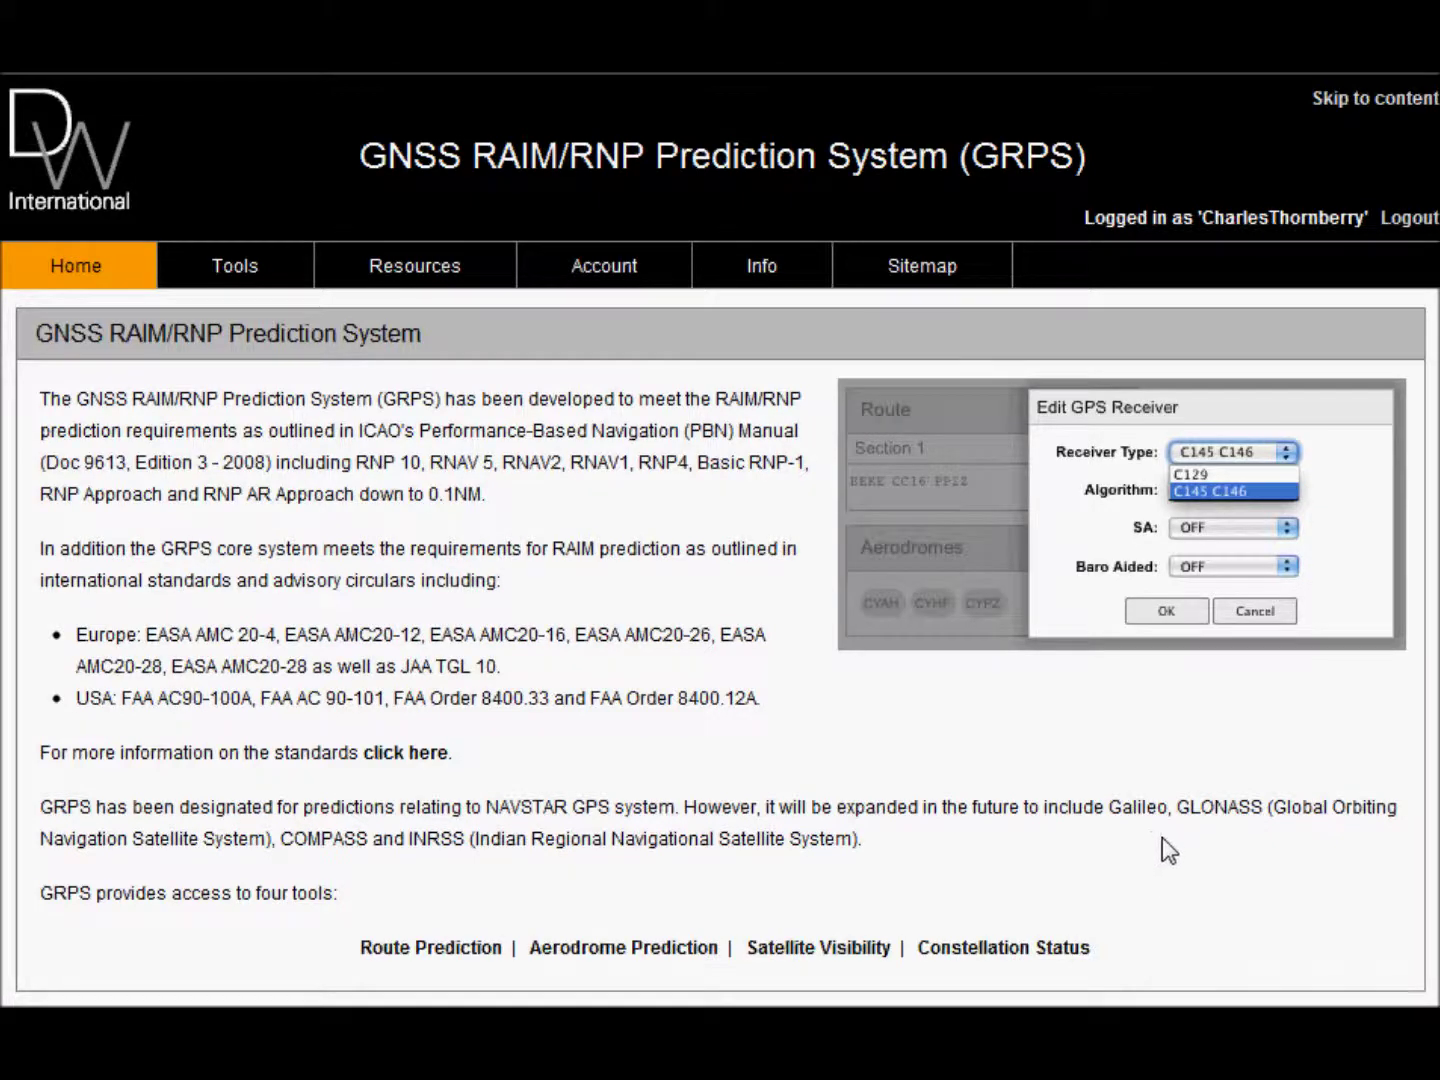
- Open the GPS status tool and look through its printable almanac report
{"action": "left_click", "coordinate": [235, 265]}
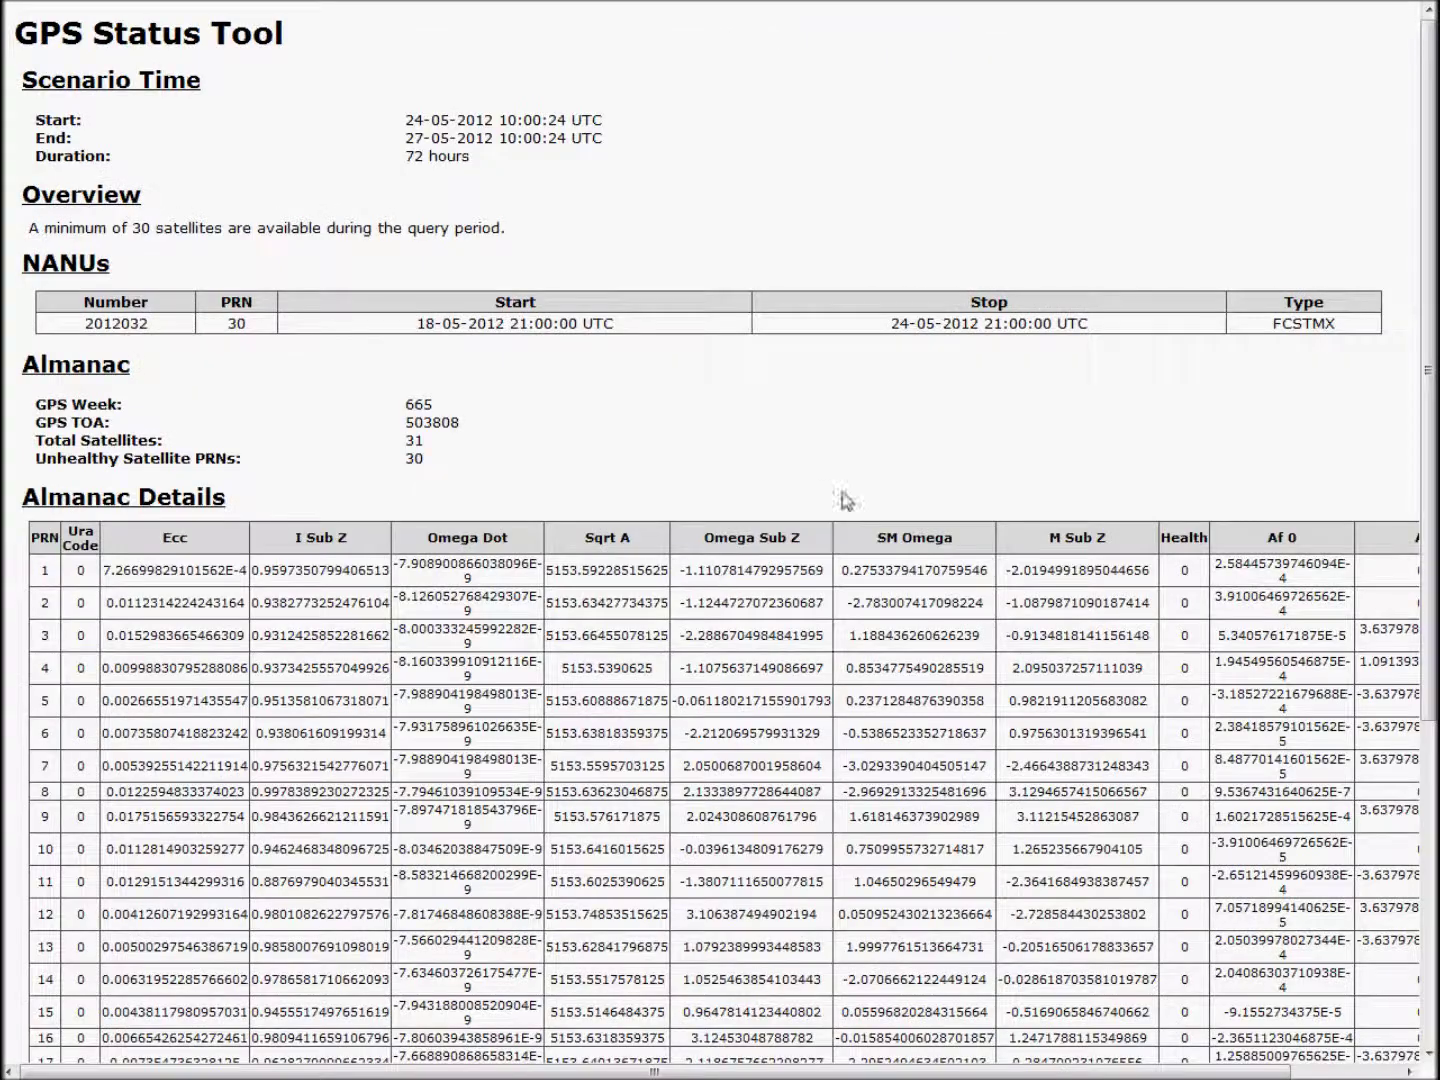
{"action": "left_click_drag", "start_coordinate": [1418, 446], "coordinate": [1418, 775]}
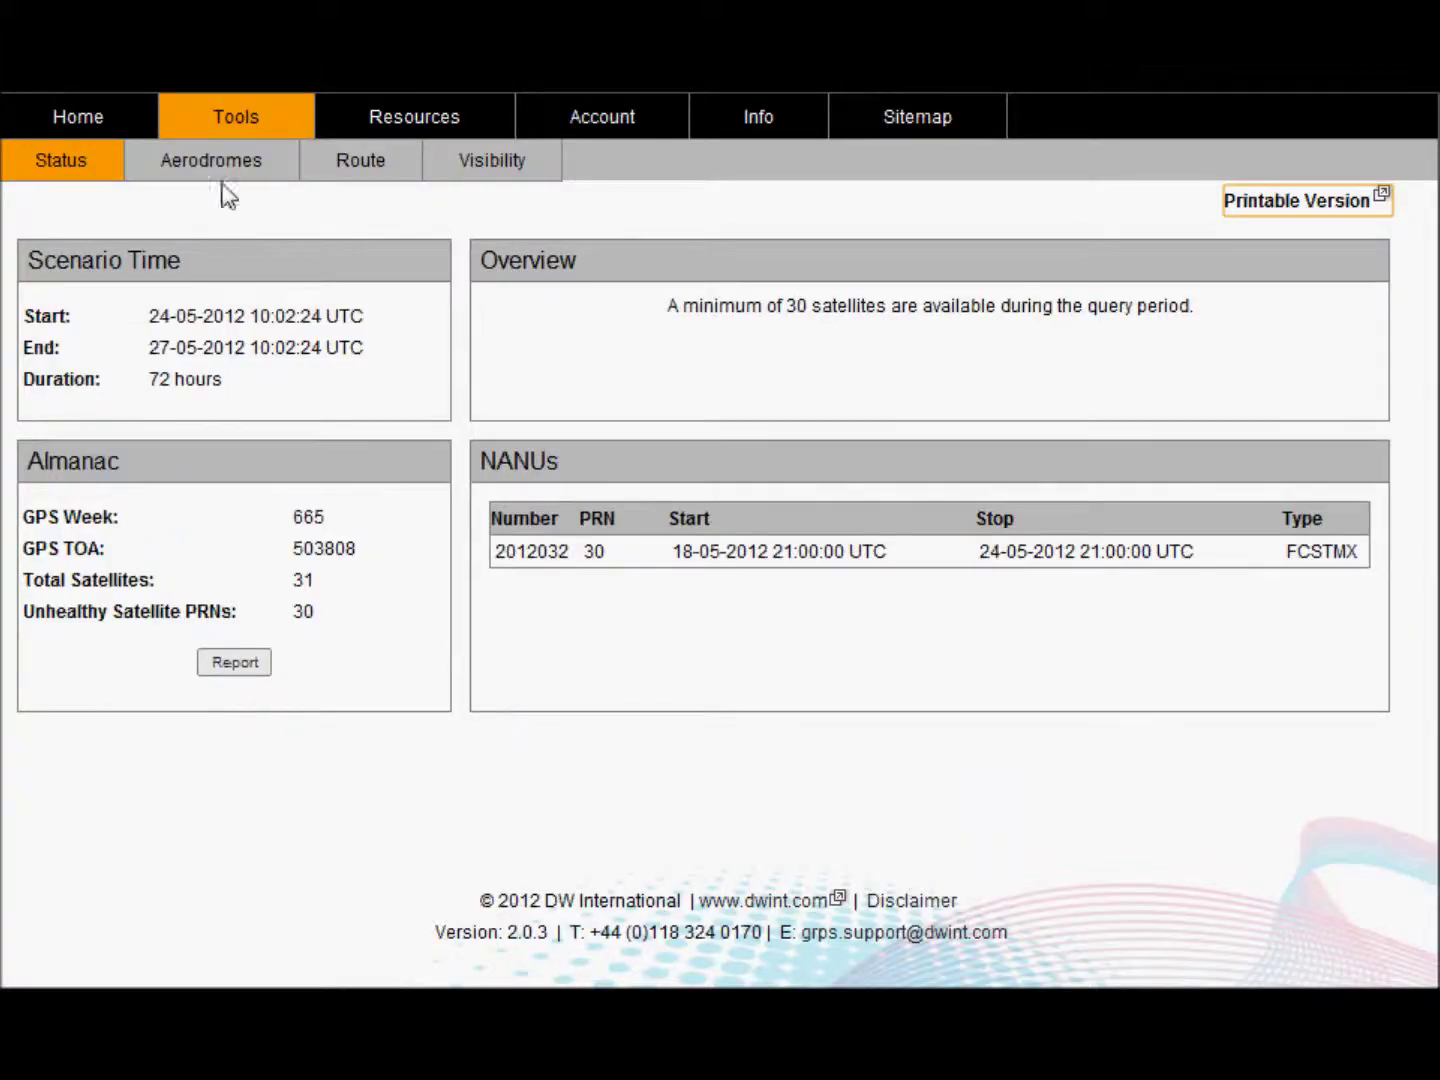
- Show the shared scenarios of the Aerodromes tool and start a new aerodromes scenario
{"action": "left_click", "coordinate": [228, 170]}
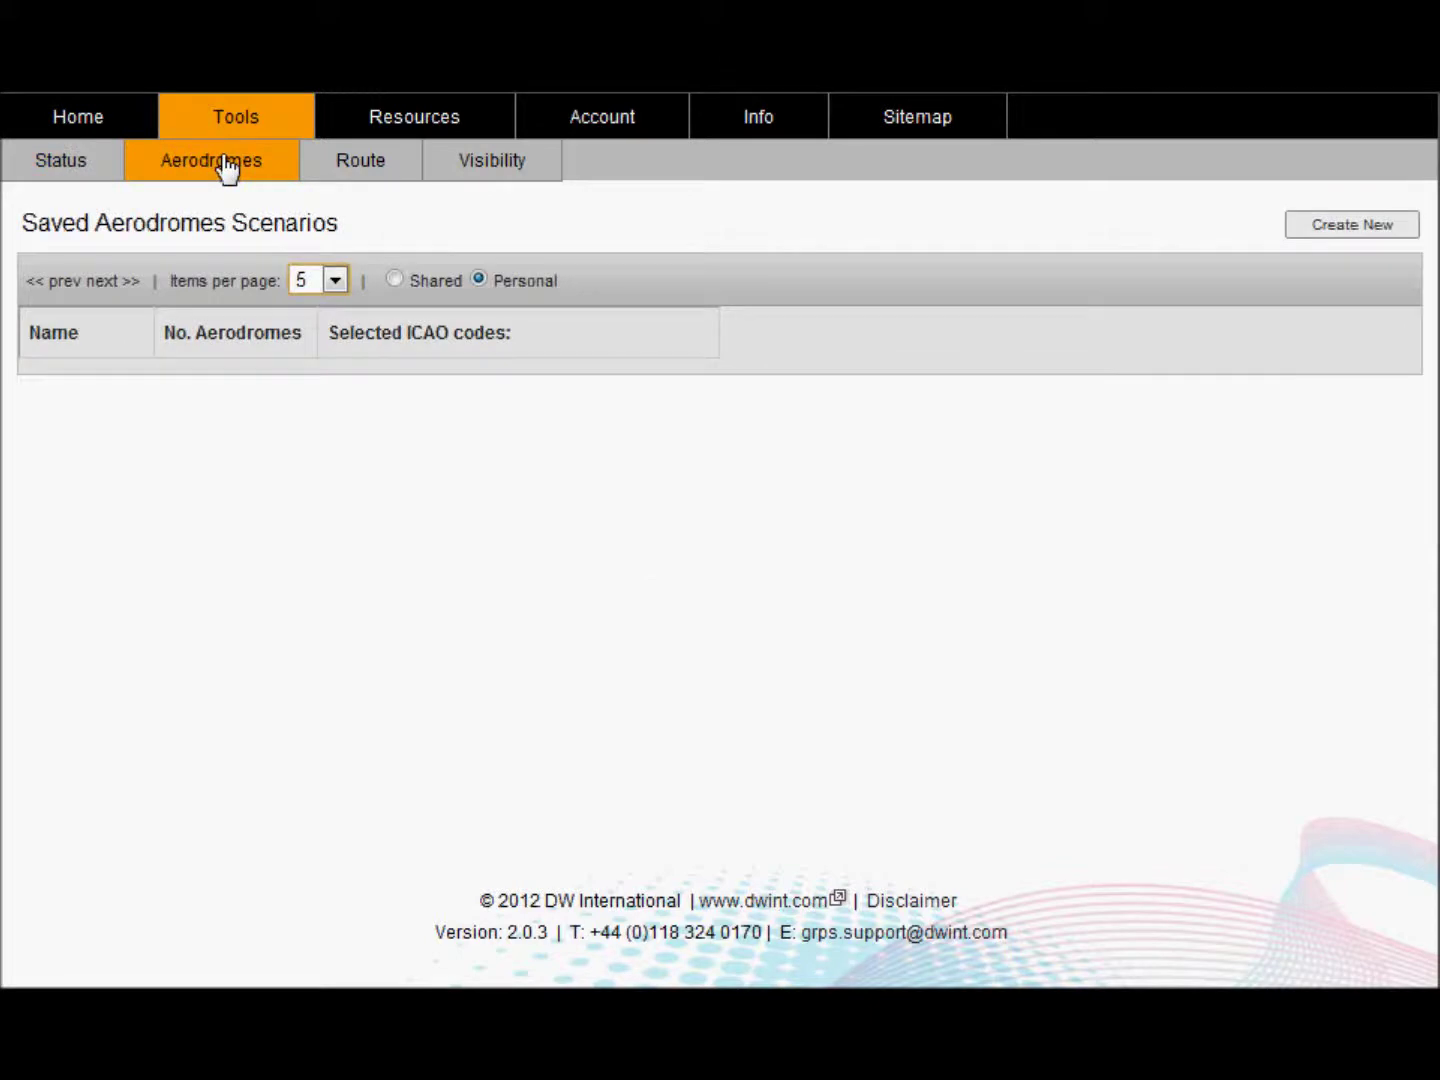
{"action": "left_click", "coordinate": [394, 281]}
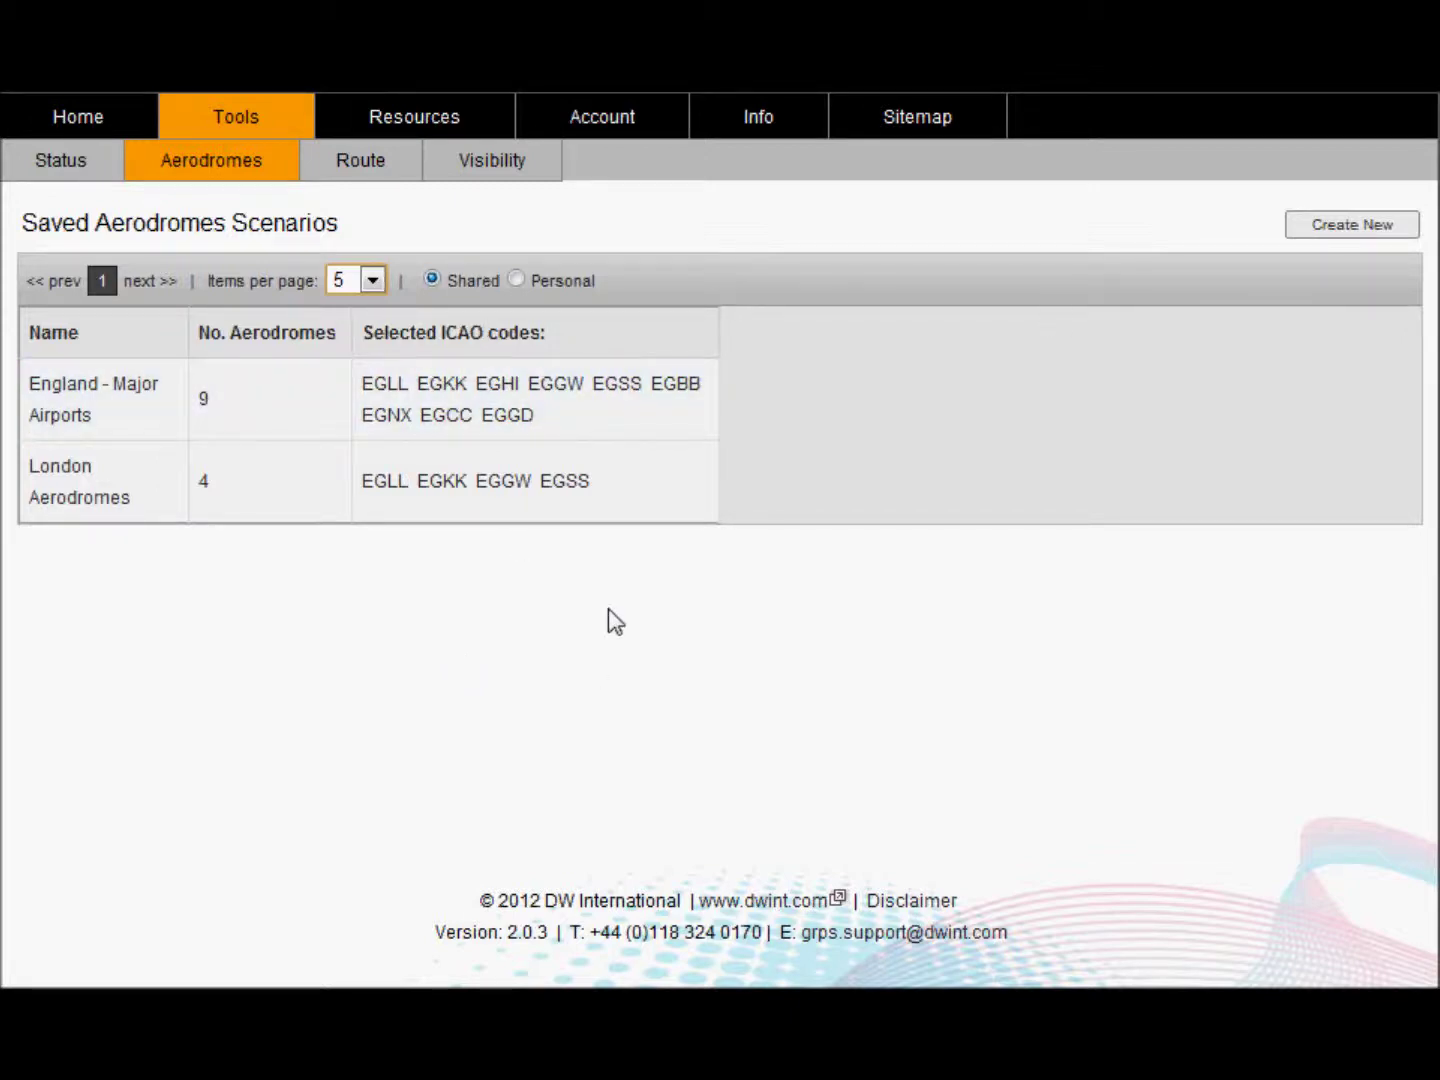
{"action": "left_click", "coordinate": [1353, 227]}
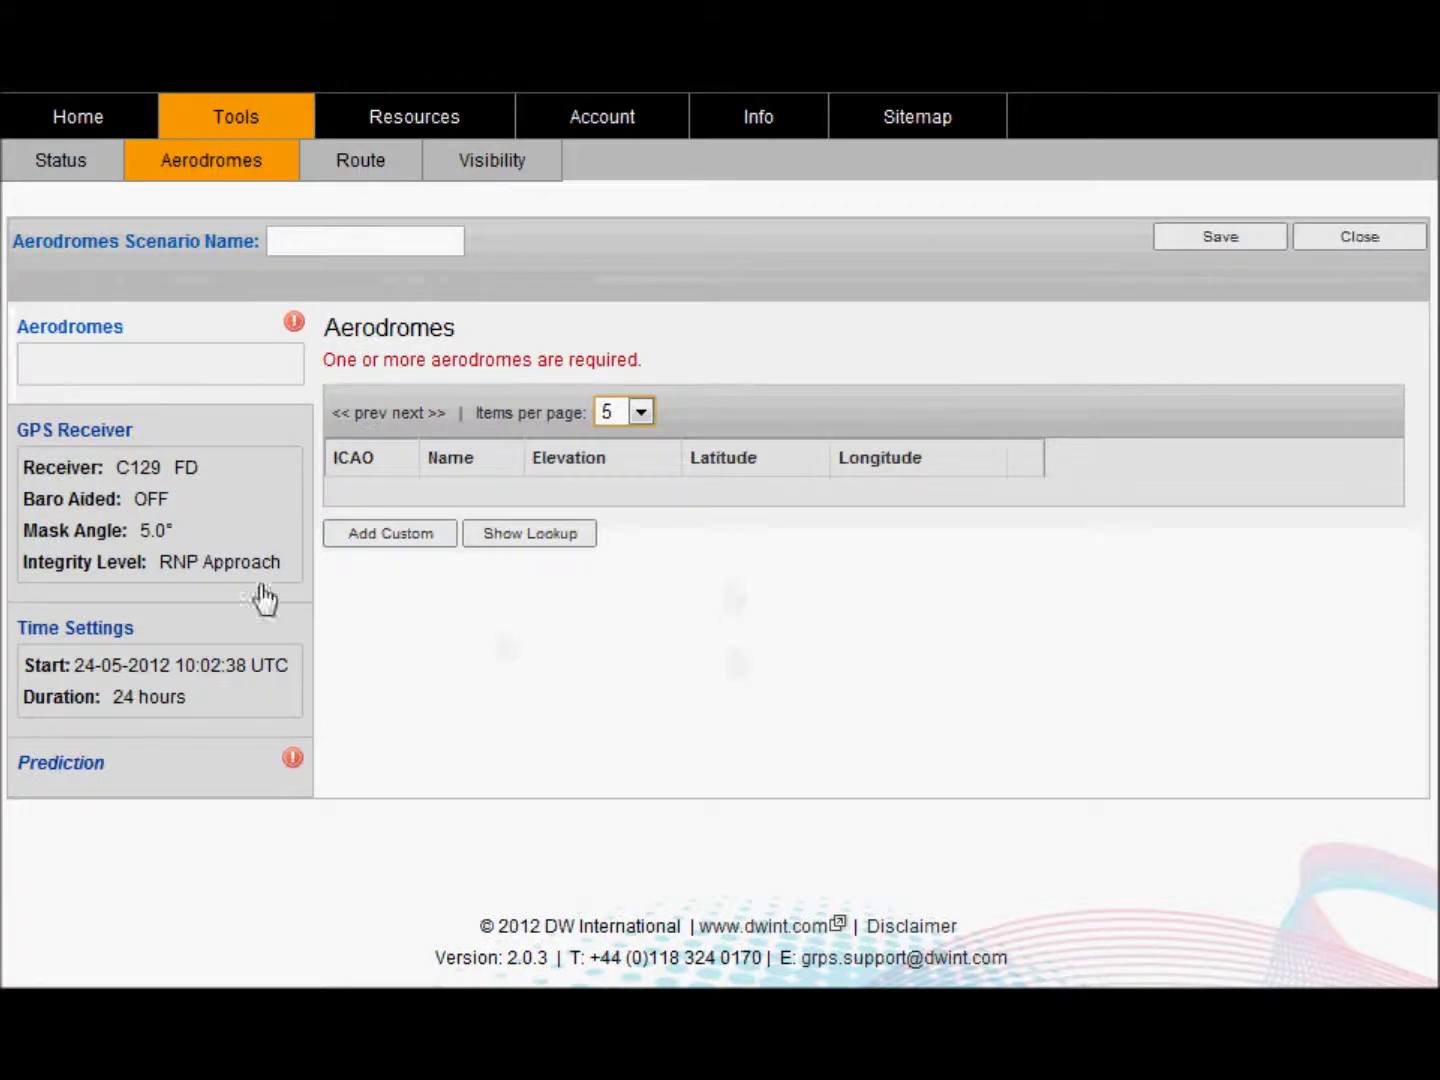
- Add a blank custom aerodrome to the scenario and remove it again
{"action": "left_click", "coordinate": [390, 537]}
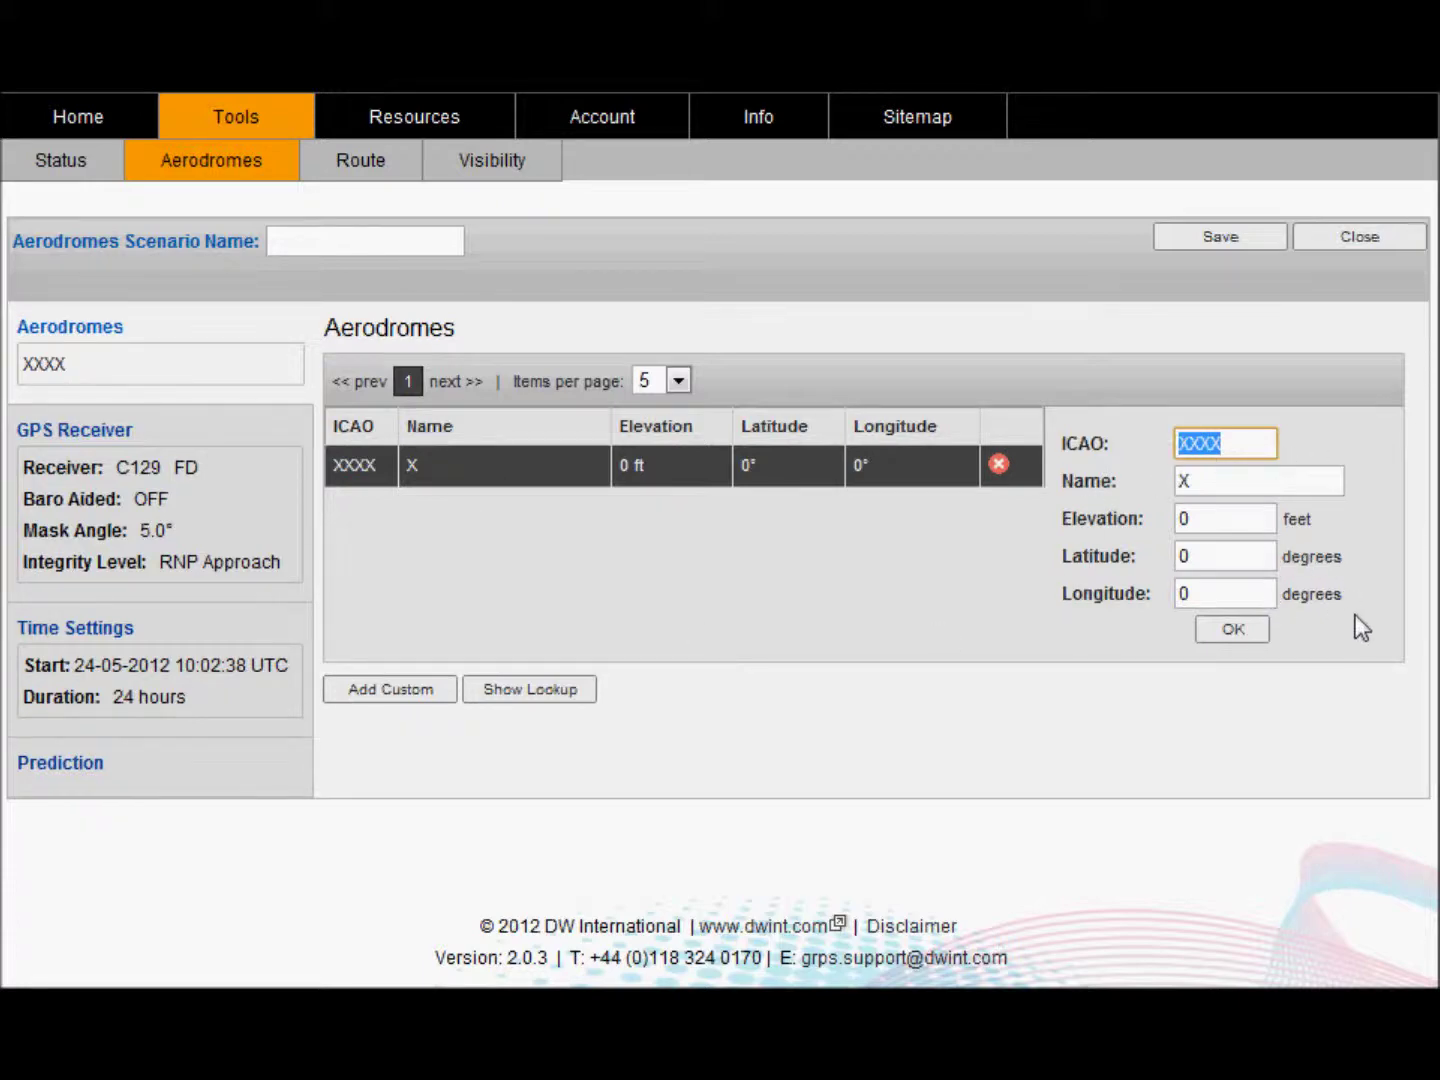
{"action": "left_click", "coordinate": [1001, 468]}
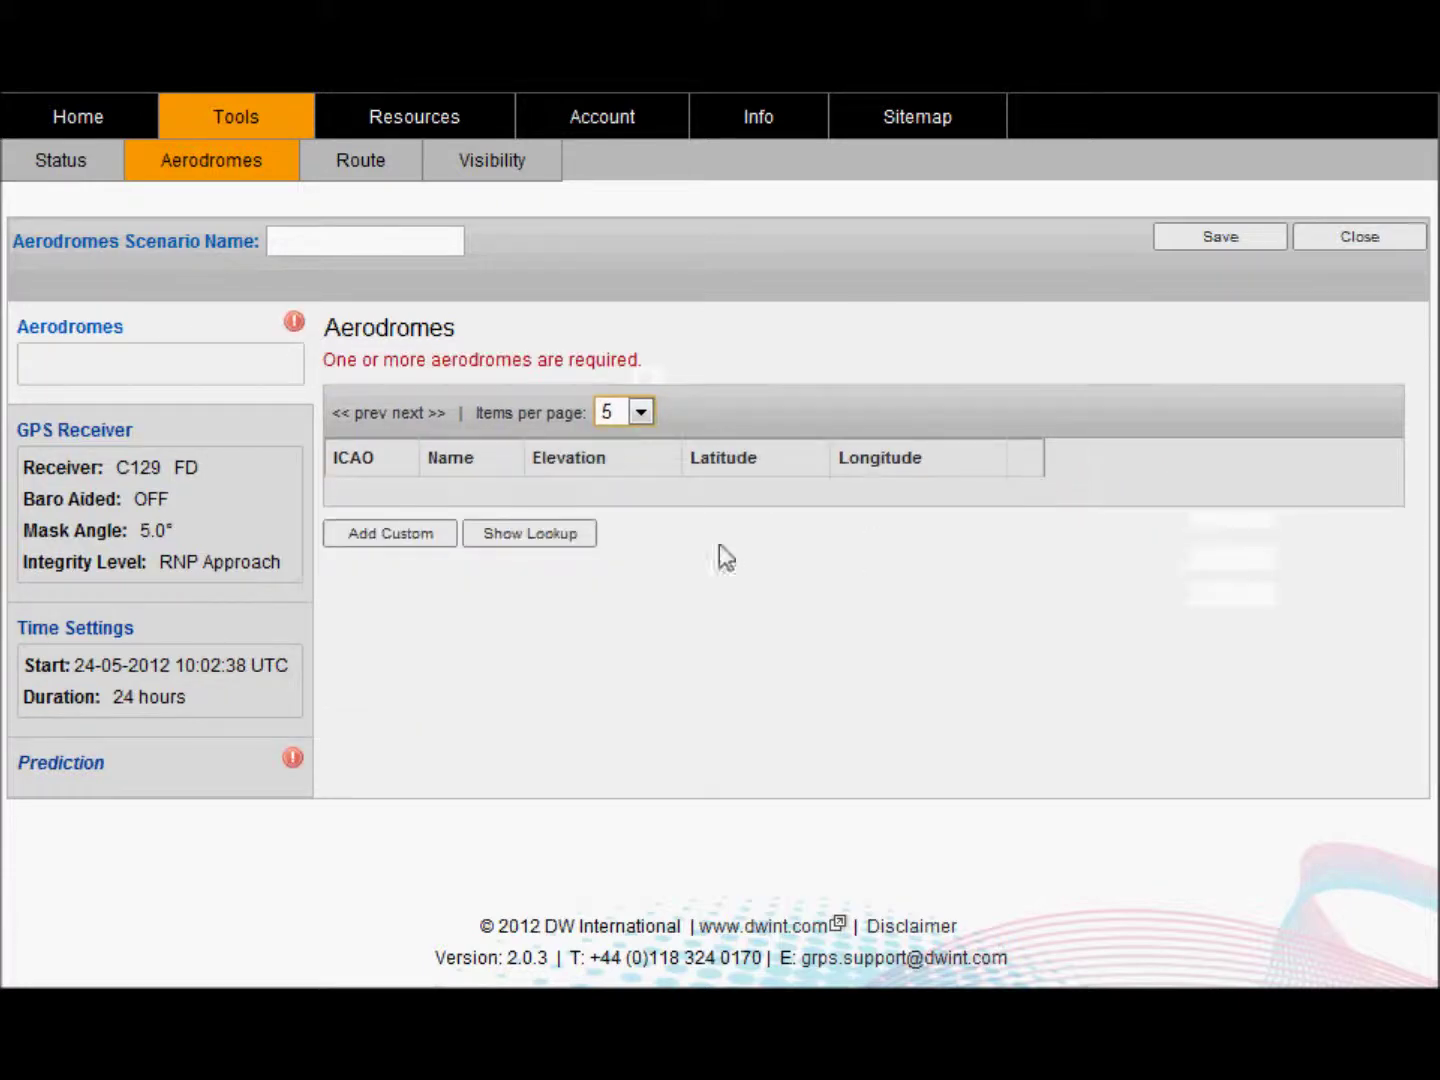
- Look up standard aerodromes by ICAO code "egl" and add EGLC - LONDON CITY to the scenario
{"action": "left_click", "coordinate": [562, 538]}
{"action": "left_click", "coordinate": [459, 604]}
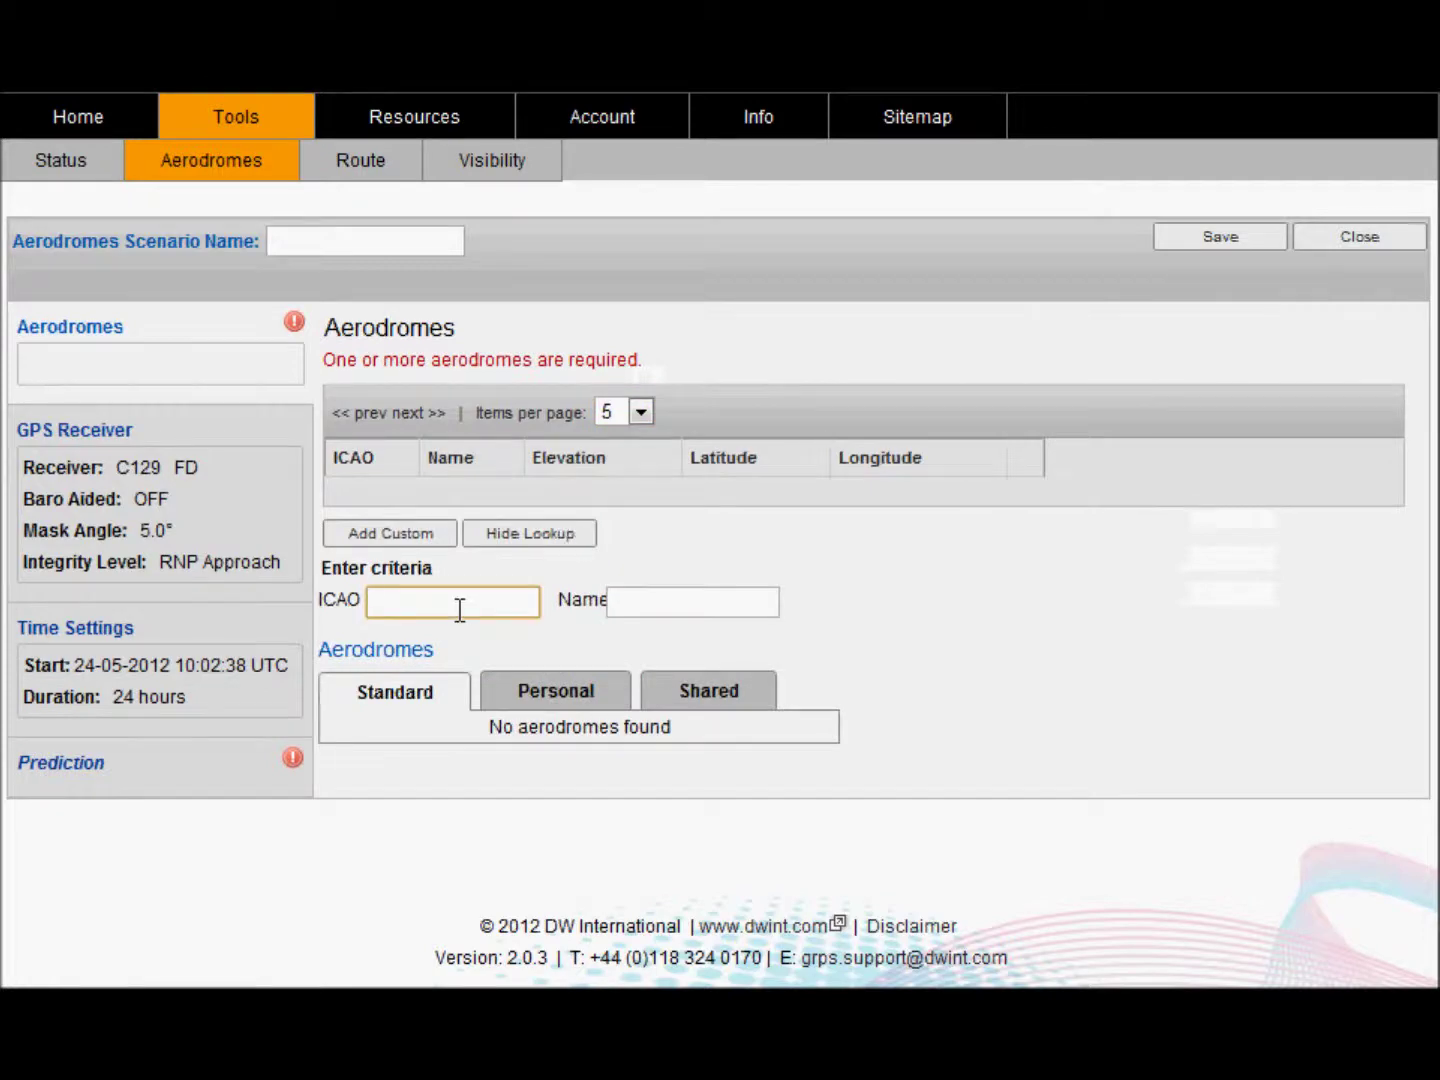
{"action": "type", "text": "egl"}
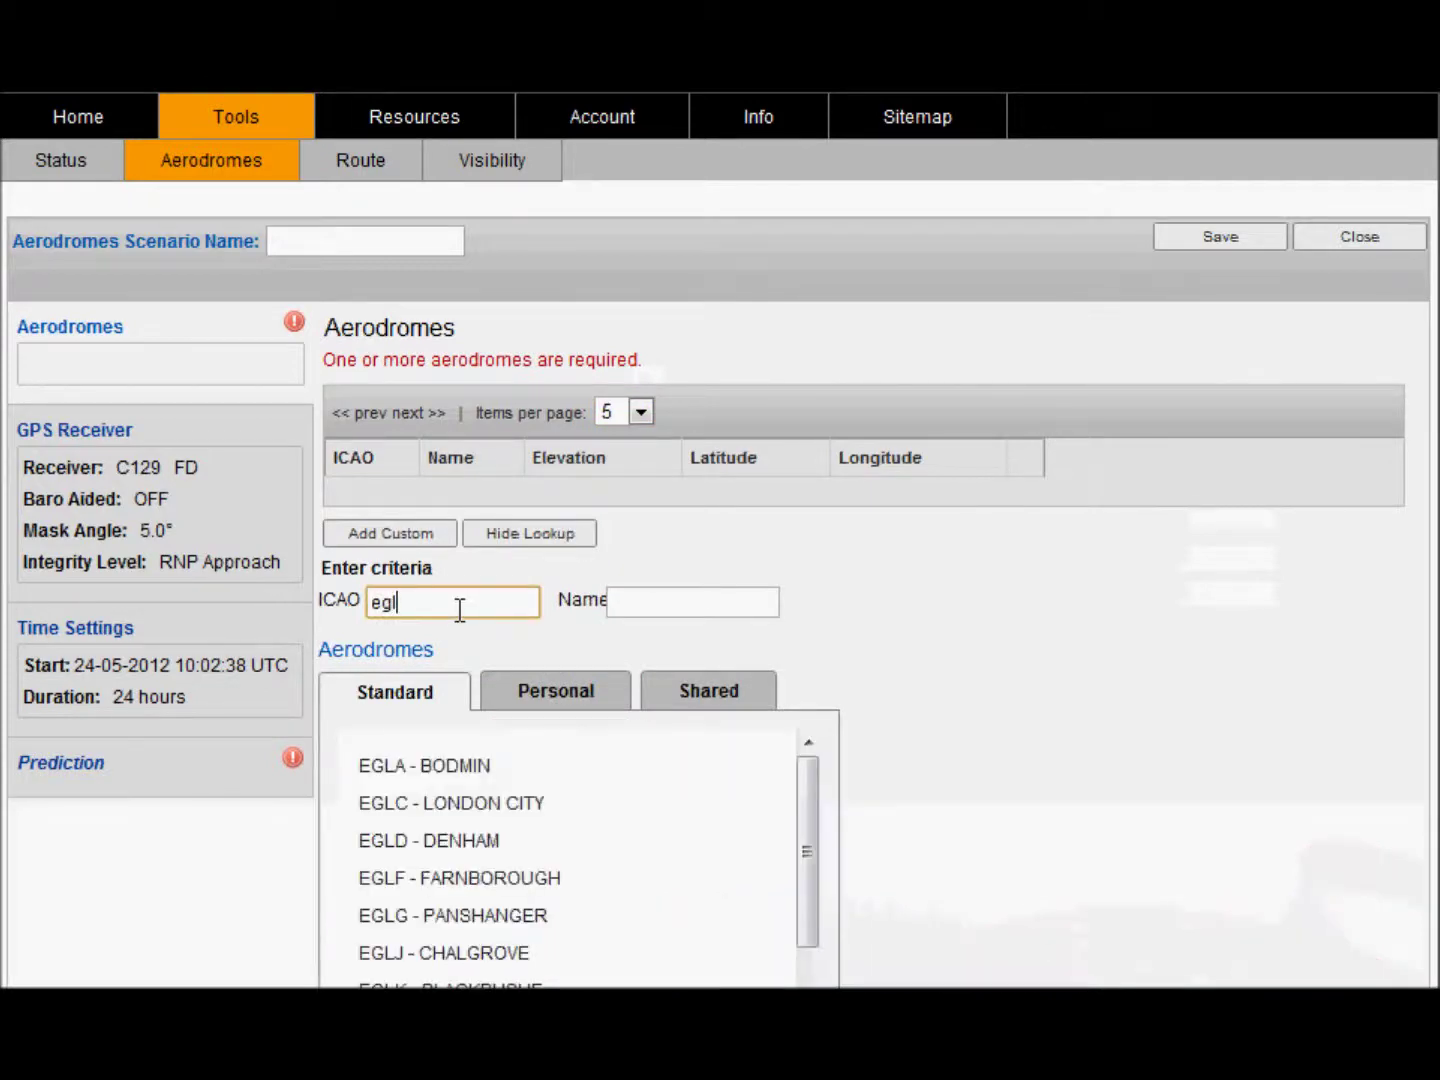
{"action": "left_click", "coordinate": [520, 805]}
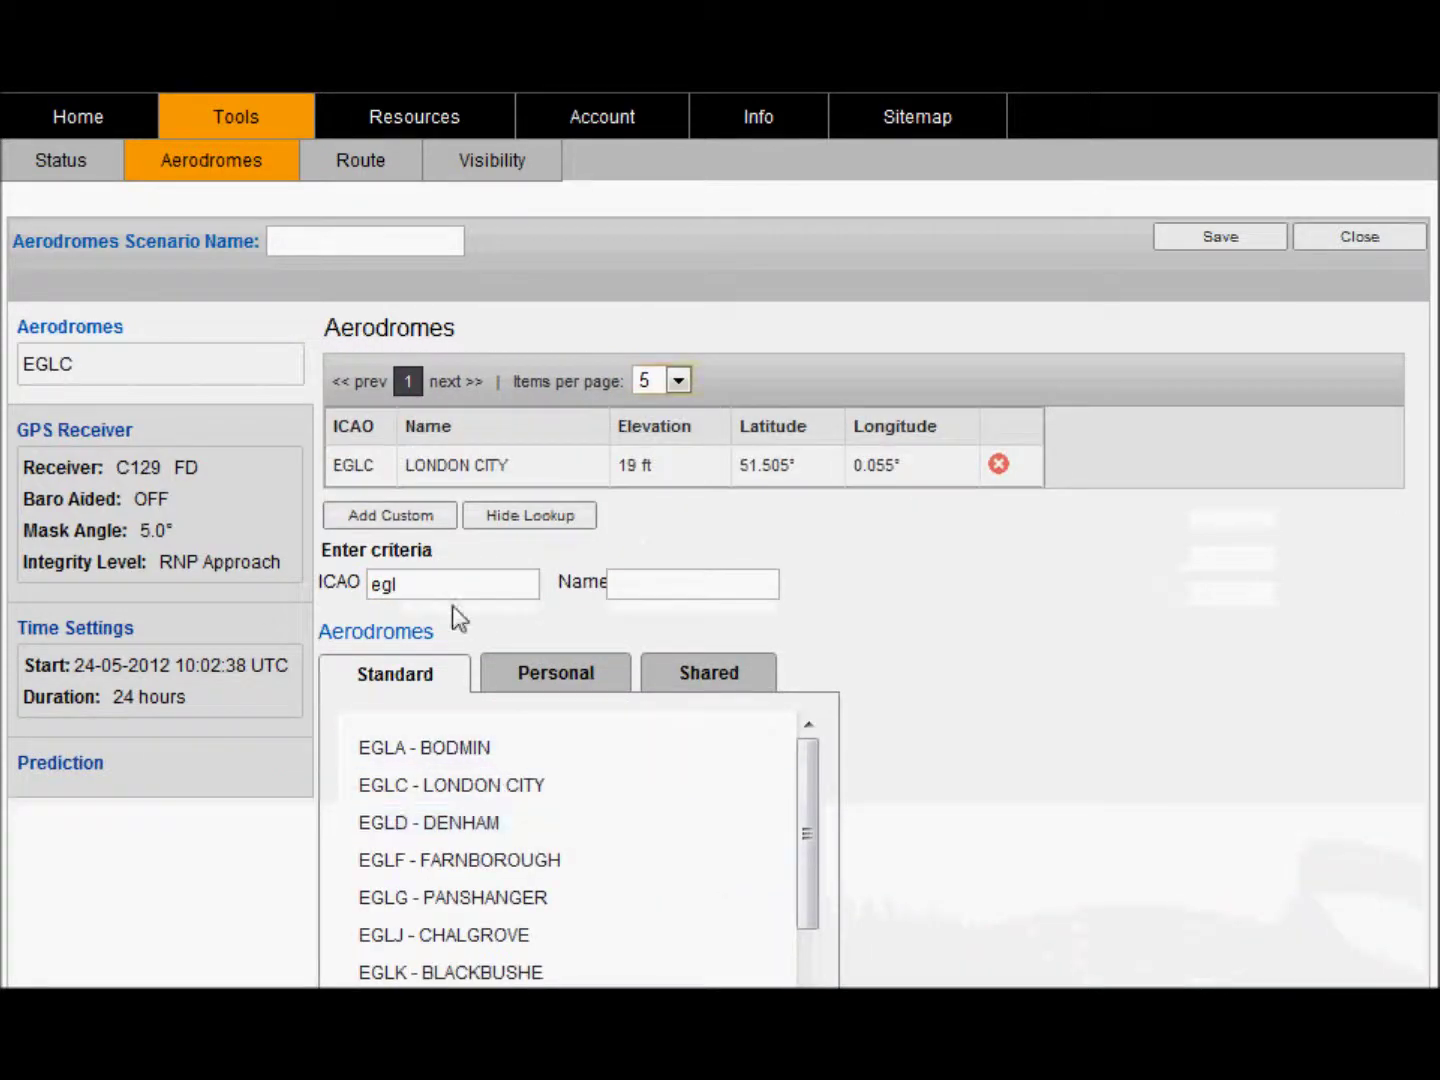
- Clear the ICAO criterion, look up the name "charles", add LFPG - CHARLES-DE-GAULLE to the scenario, and hide the lookup
{"action": "left_click_drag", "start_coordinate": [450, 586], "coordinate": [319, 576]}
{"action": "key", "text": "BackSpace"}
{"action": "left_click", "coordinate": [678, 589]}
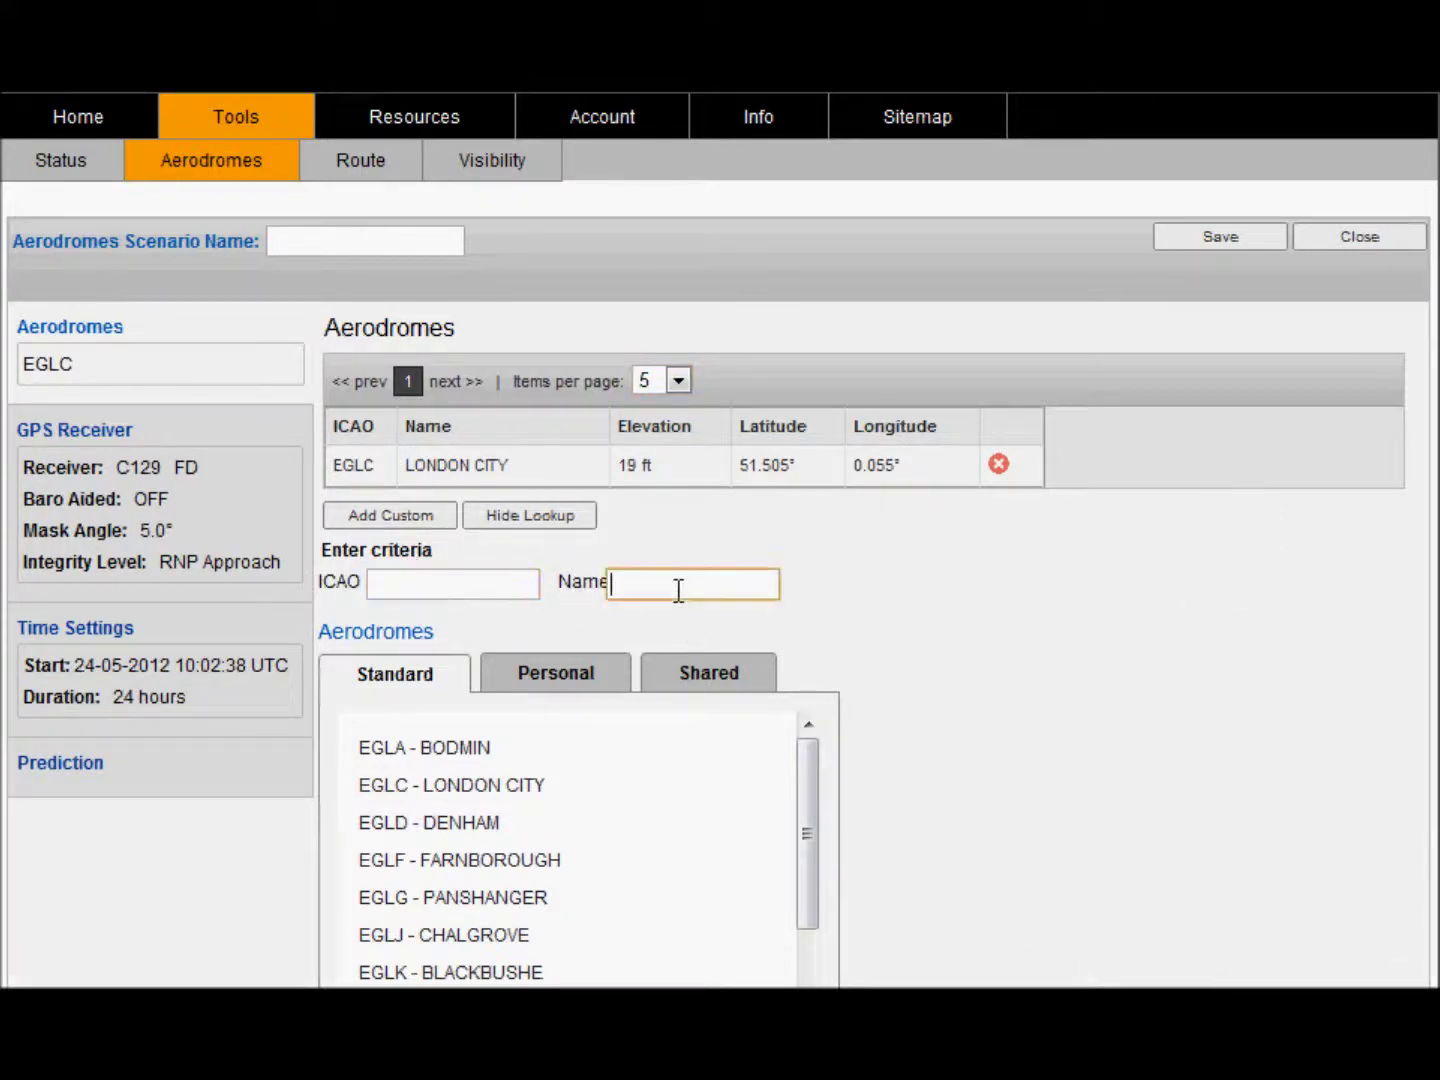
{"action": "type", "text": "charles"}
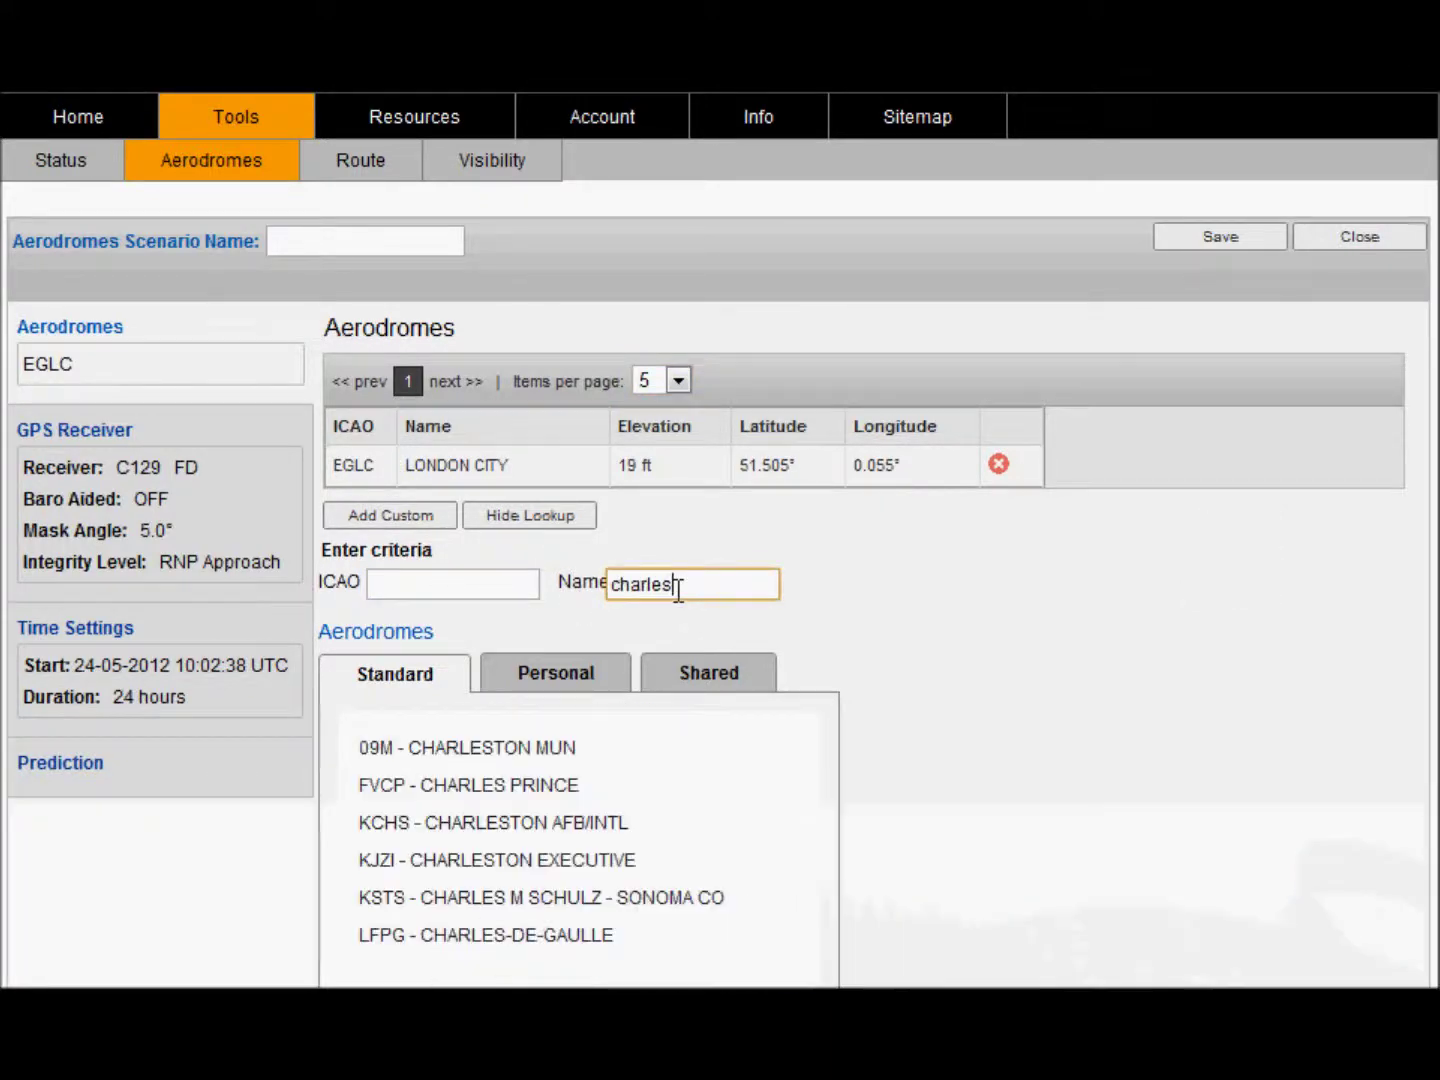
{"action": "left_click", "coordinate": [599, 952]}
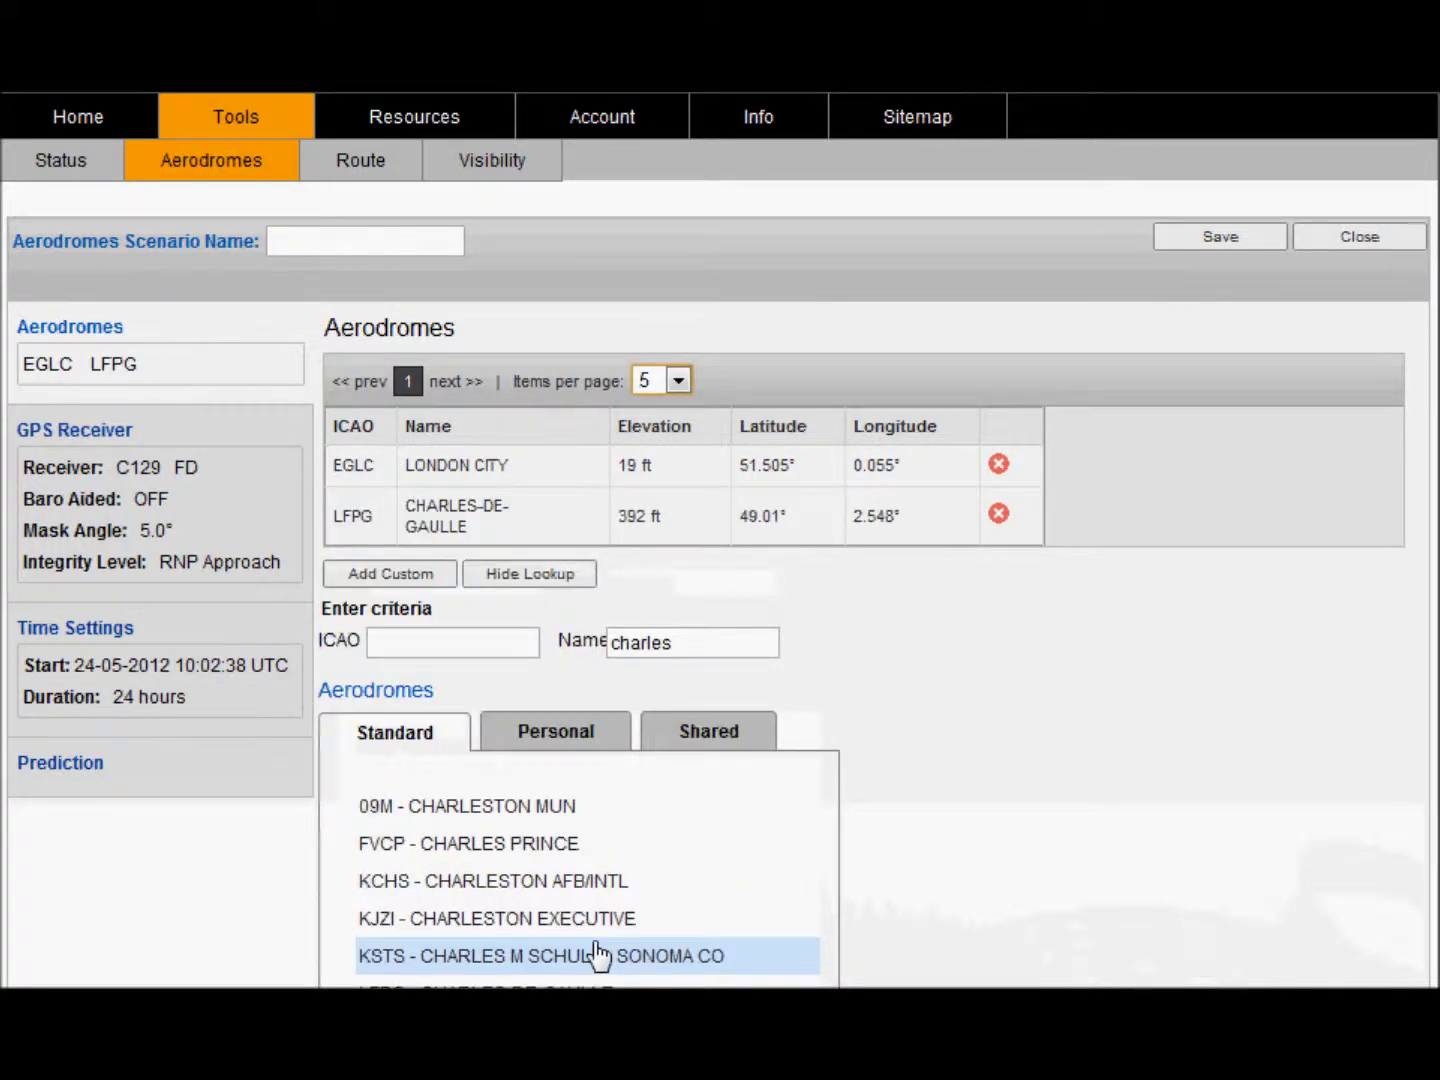
{"action": "left_click", "coordinate": [533, 581]}
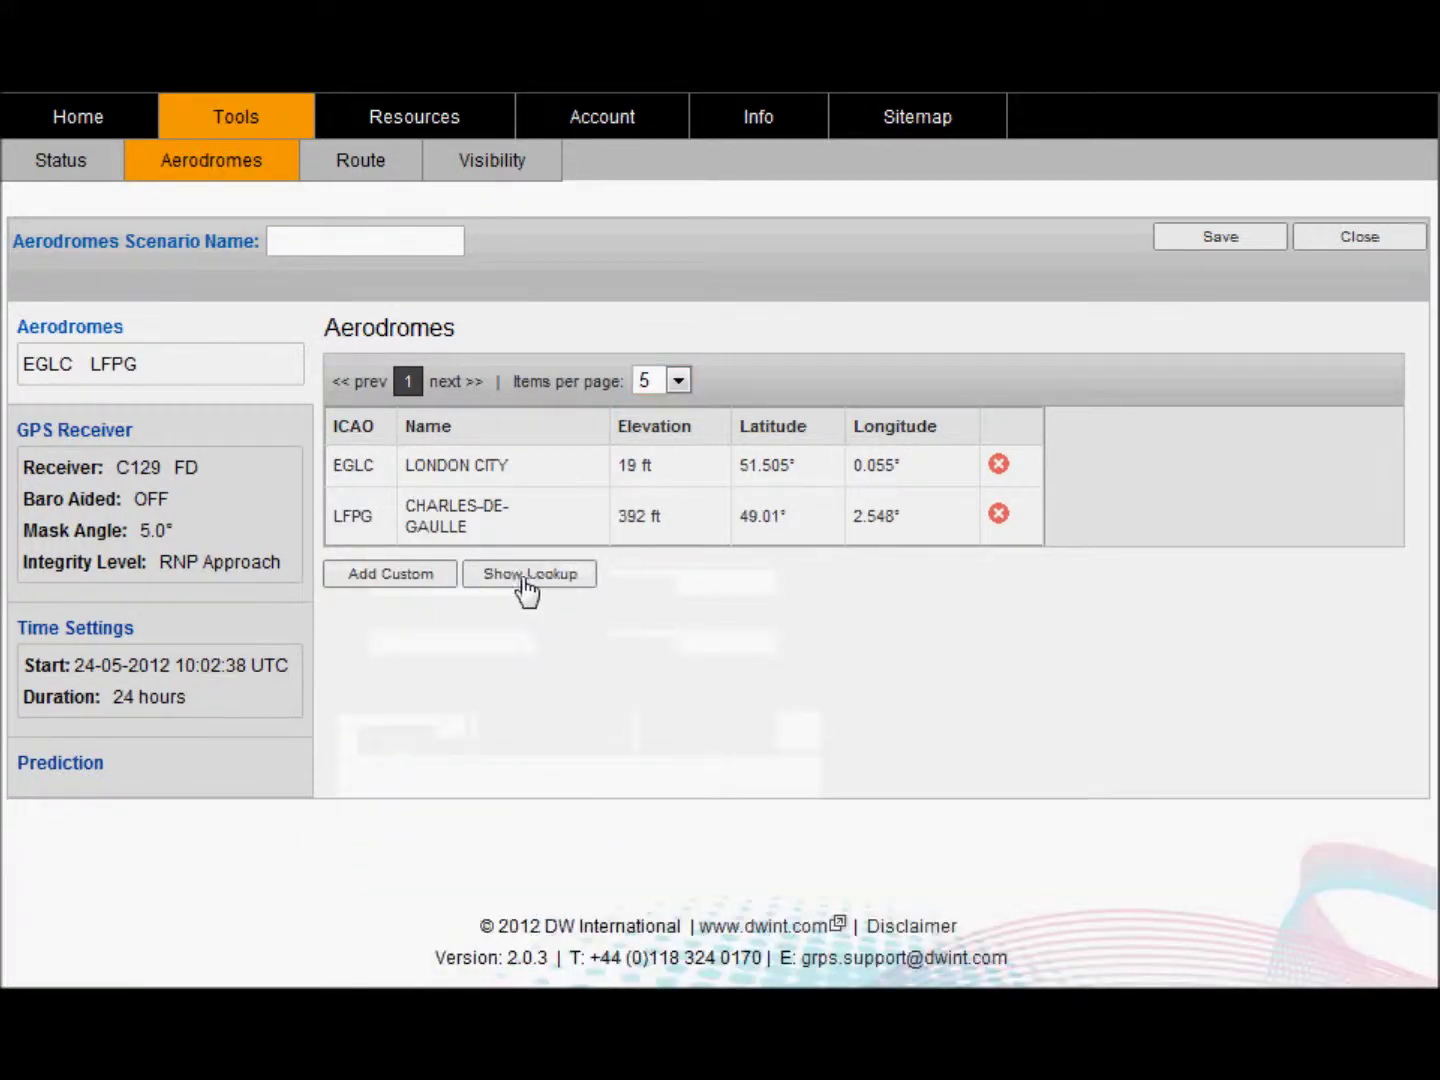
- Try to set the GPS receiver type to C145 C146 and Baro Aided to ON
{"action": "left_click", "coordinate": [90, 433]}
{"action": "left_click", "coordinate": [599, 406]}
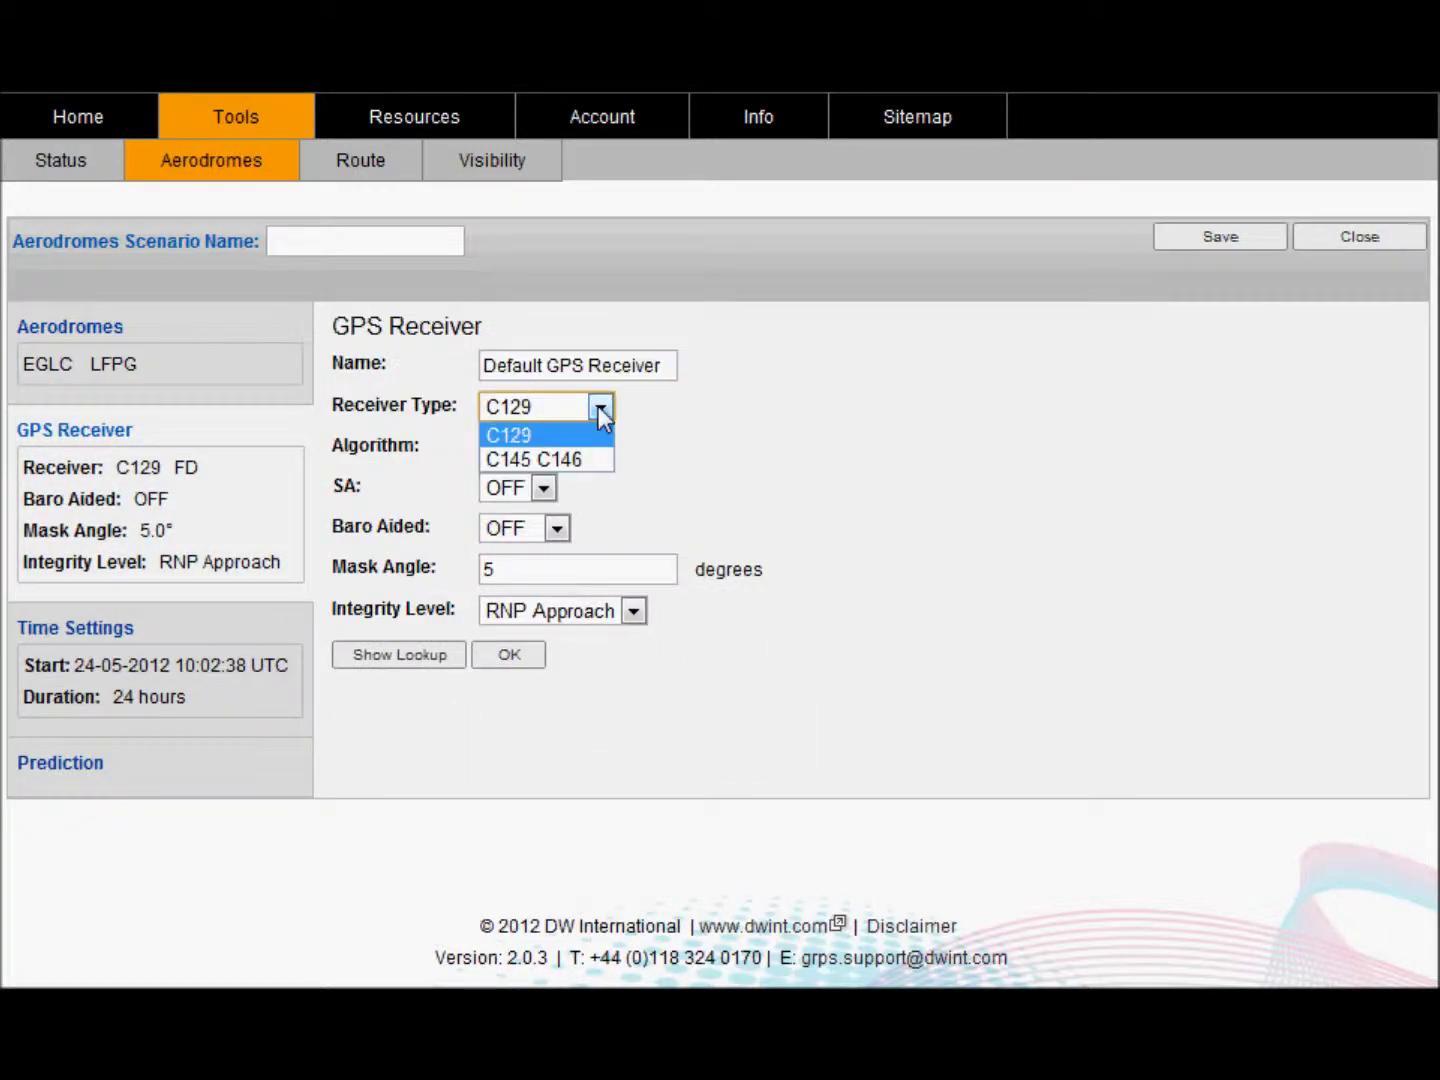
{"action": "left_click", "coordinate": [600, 462]}
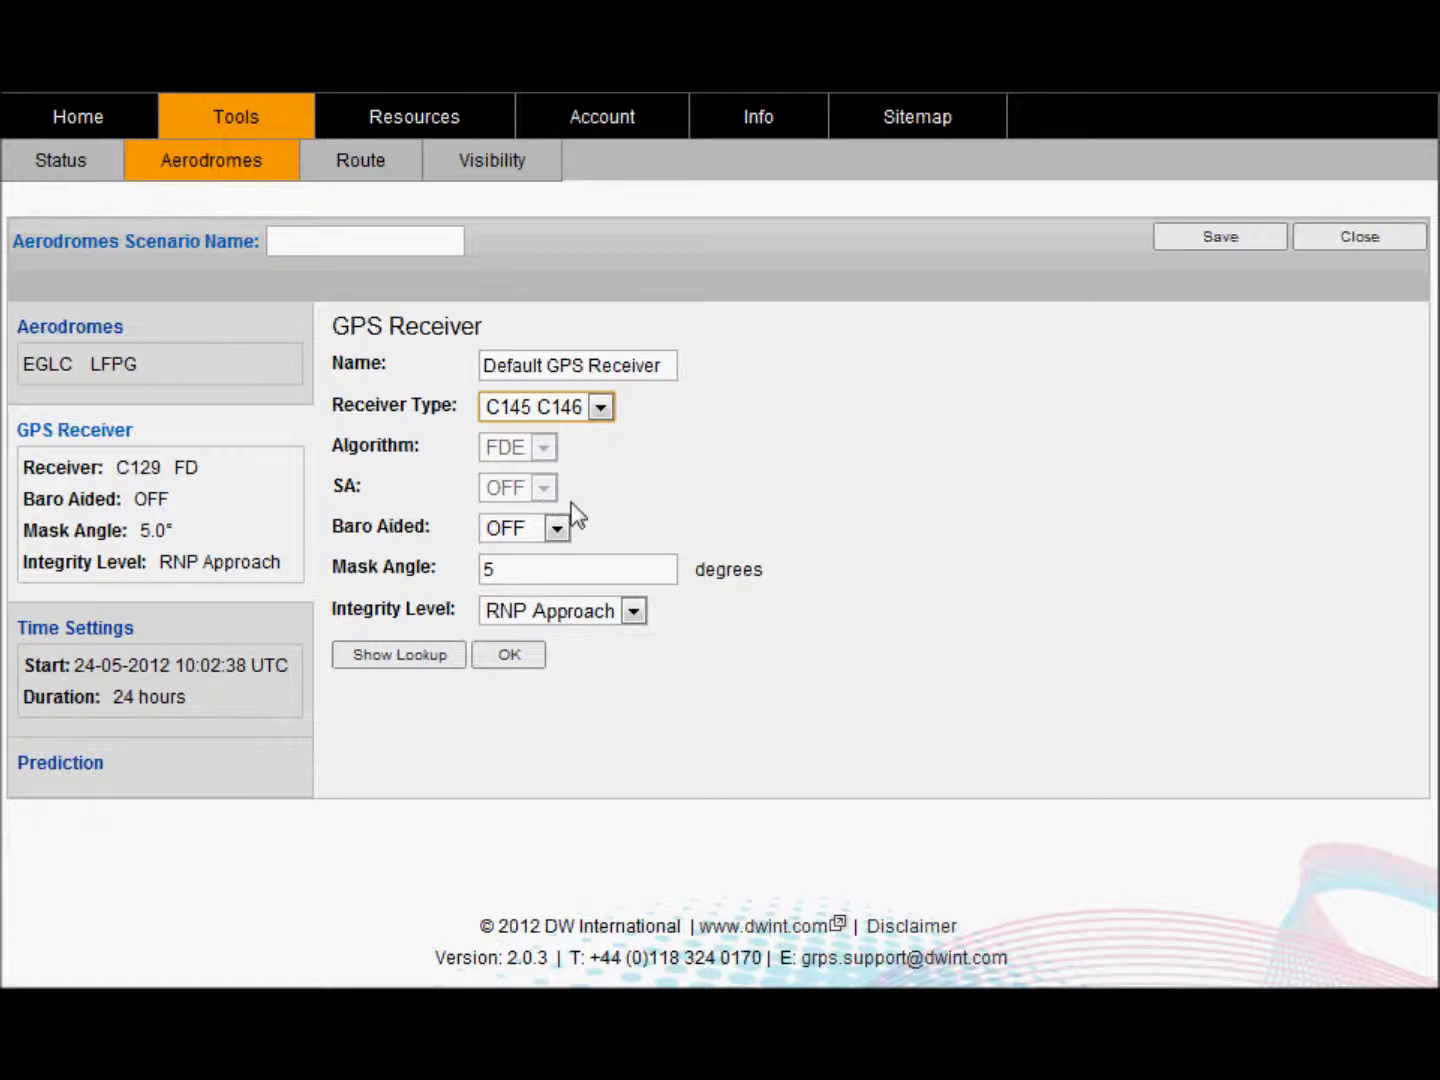
{"action": "left_click", "coordinate": [557, 529]}
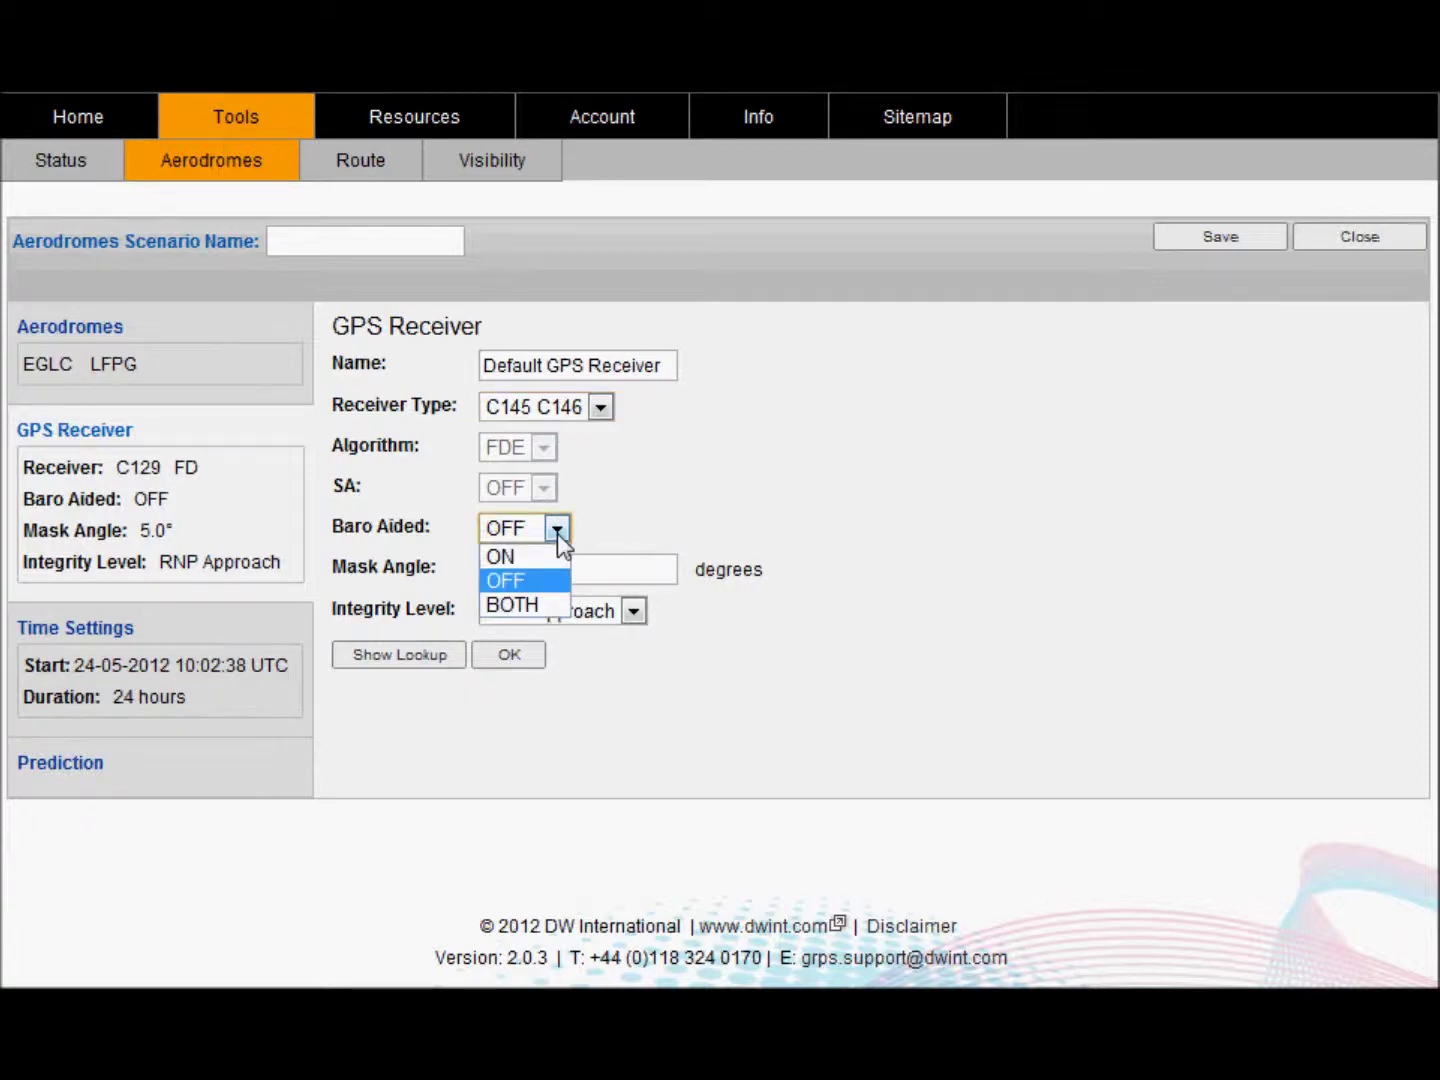
{"action": "left_click", "coordinate": [560, 557]}
{"action": "left_click", "coordinate": [590, 573]}
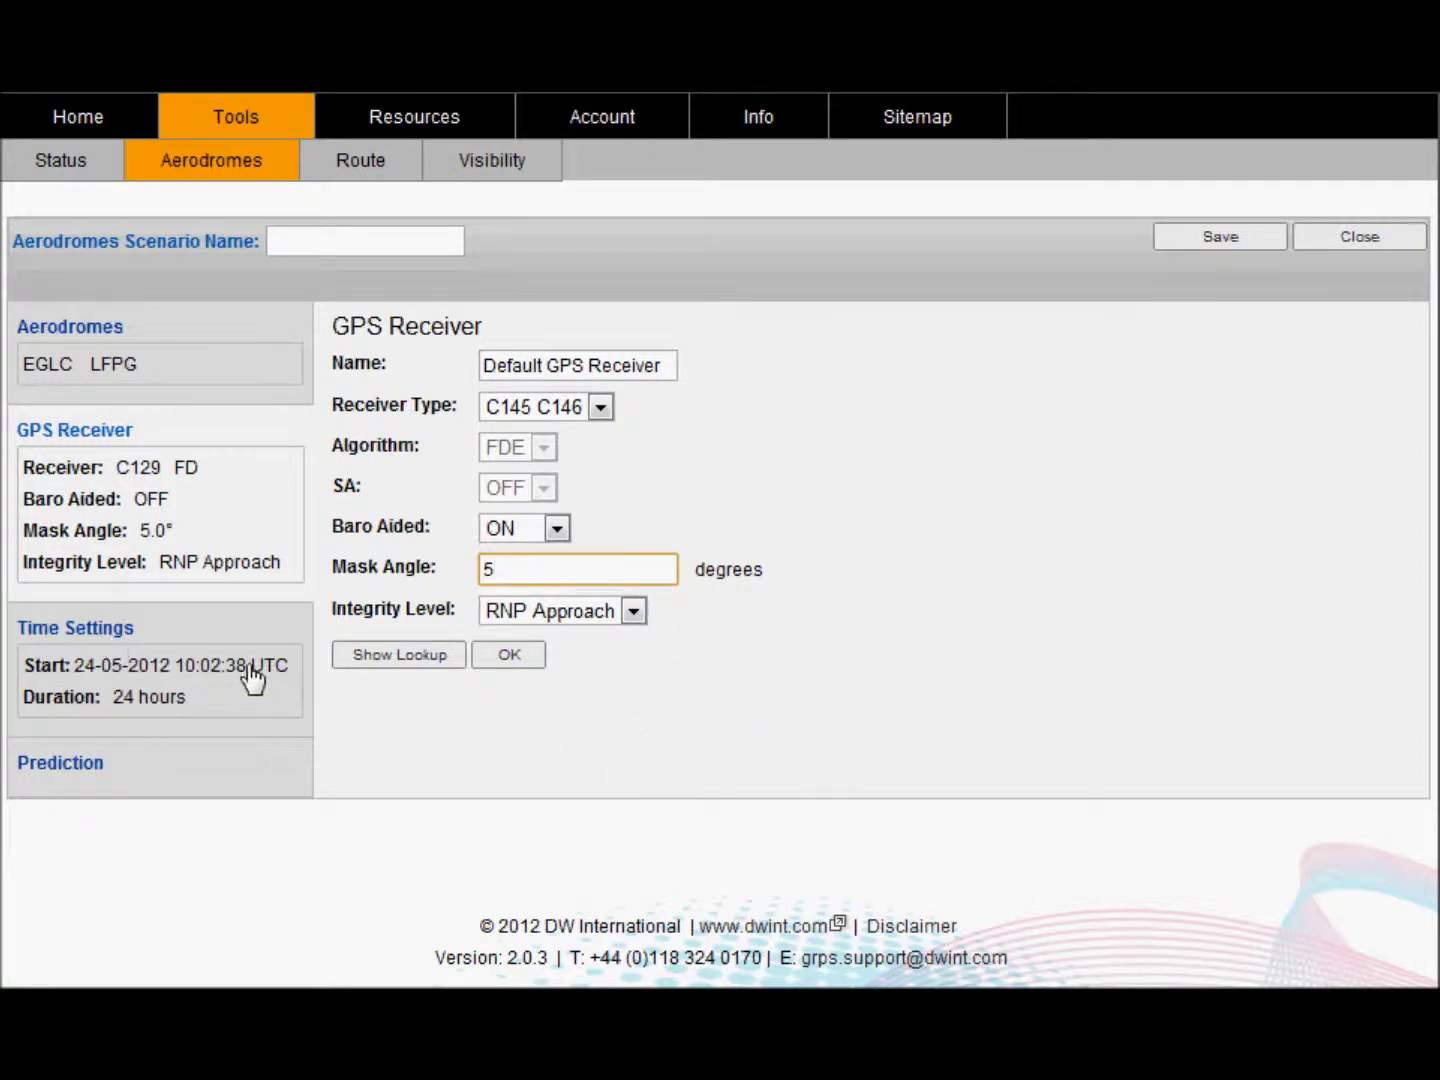
- Check the time settings, run the prediction for both aerodromes, and review the outage details and printable version
{"action": "left_click", "coordinate": [156, 686]}
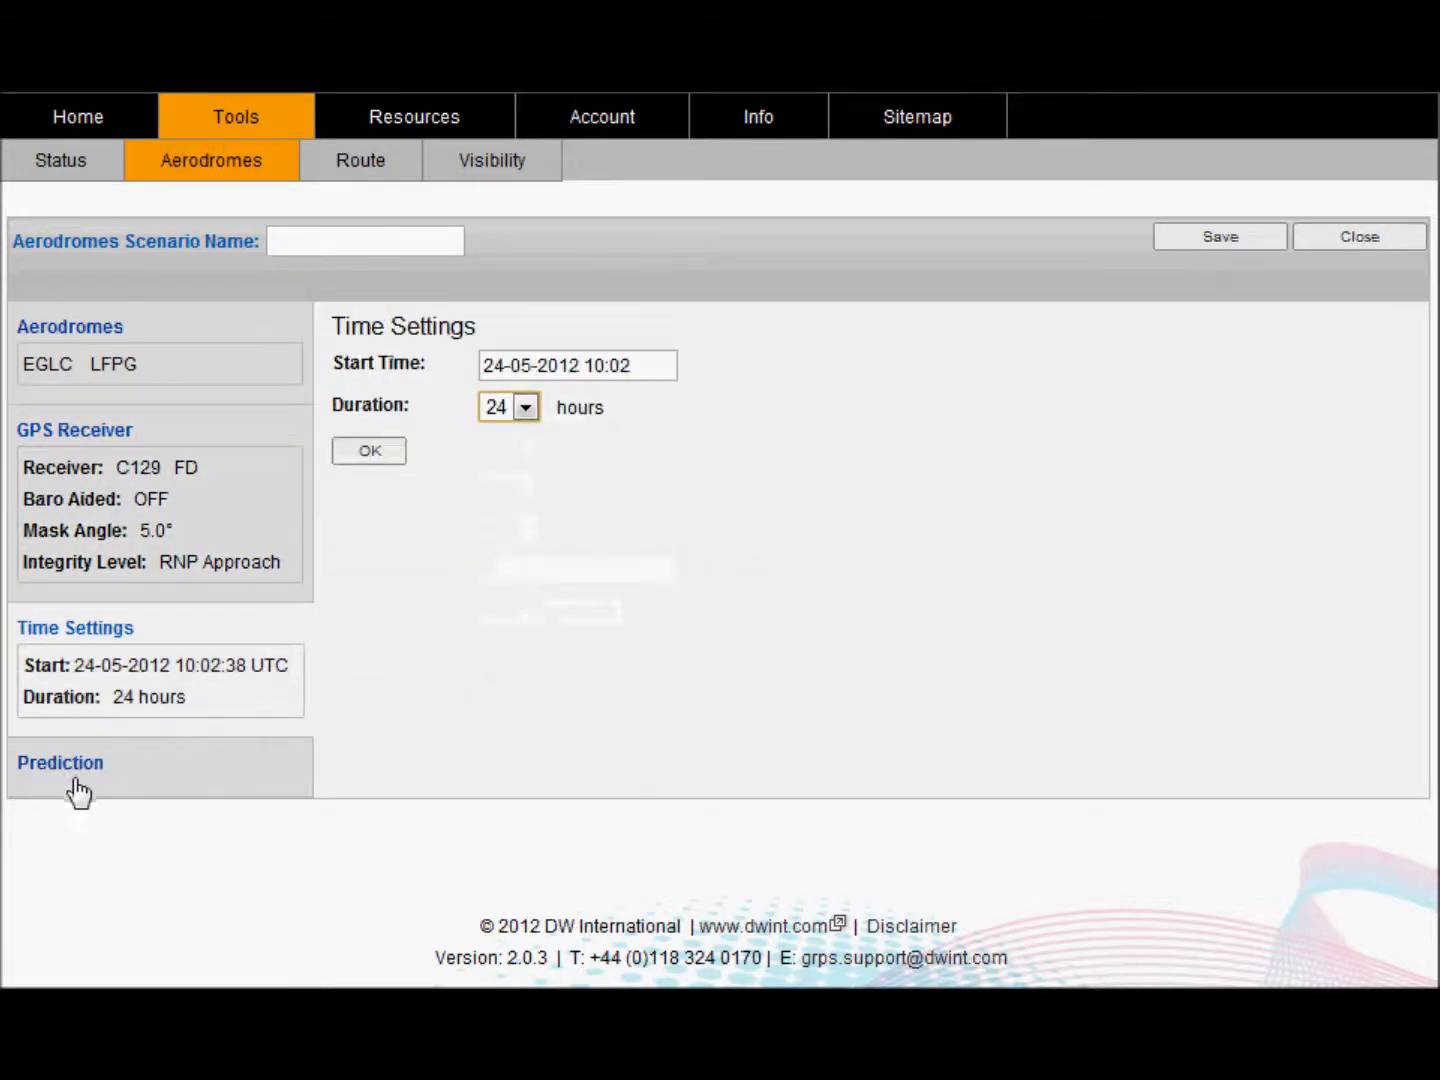
{"action": "left_click", "coordinate": [72, 771]}
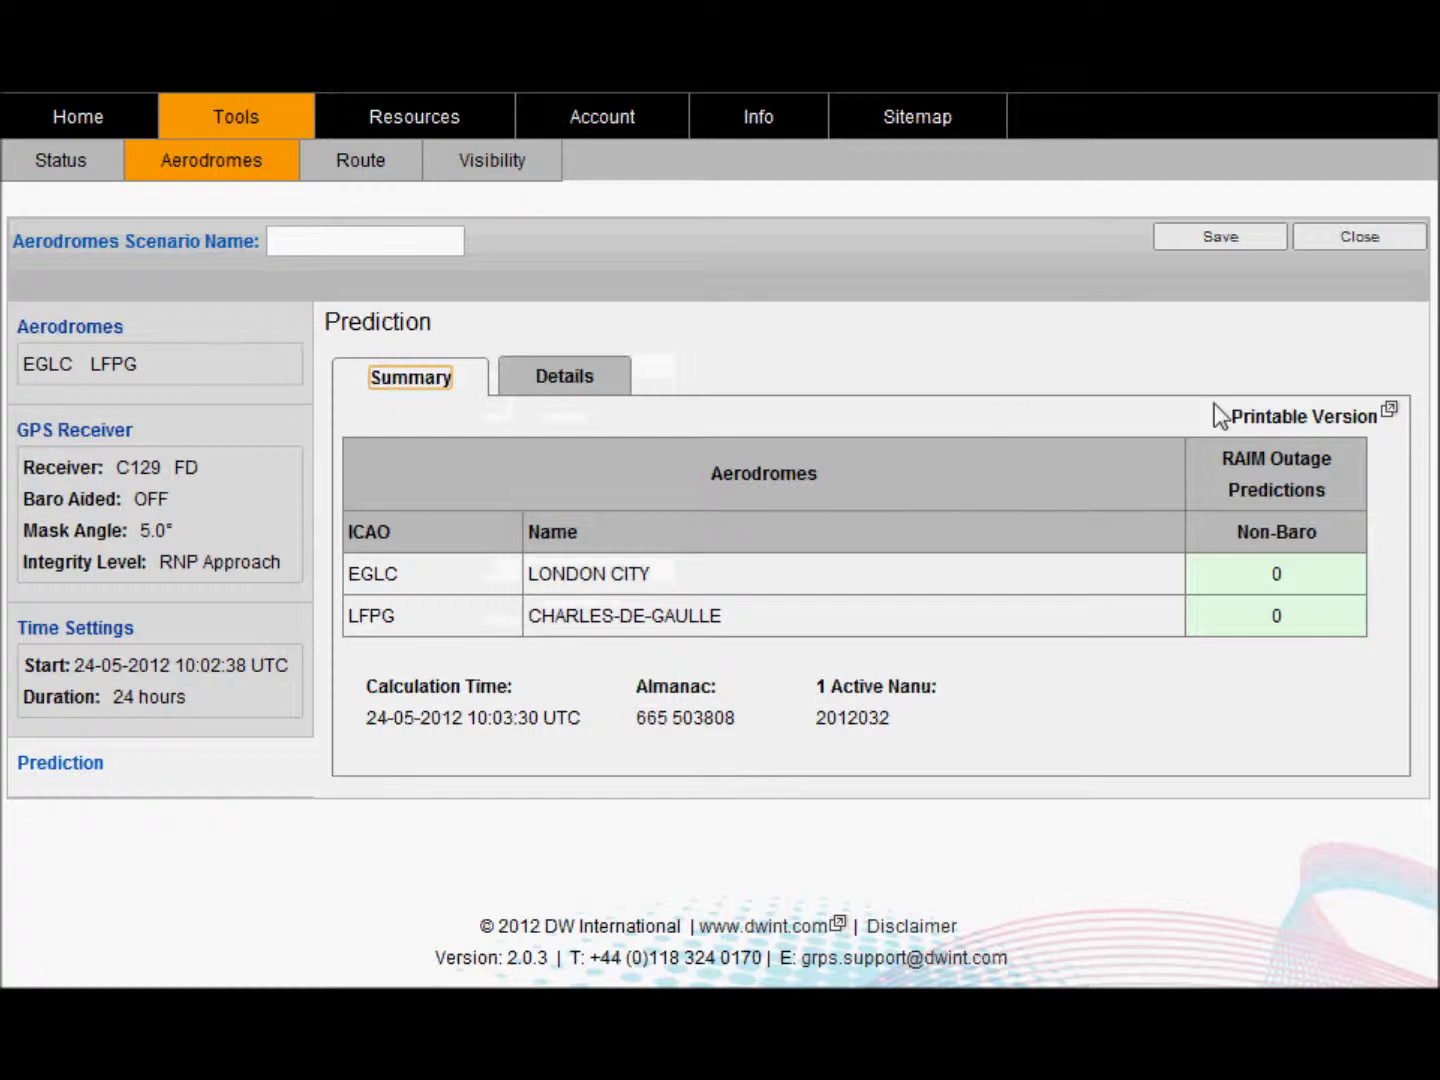
{"action": "left_click", "coordinate": [562, 377]}
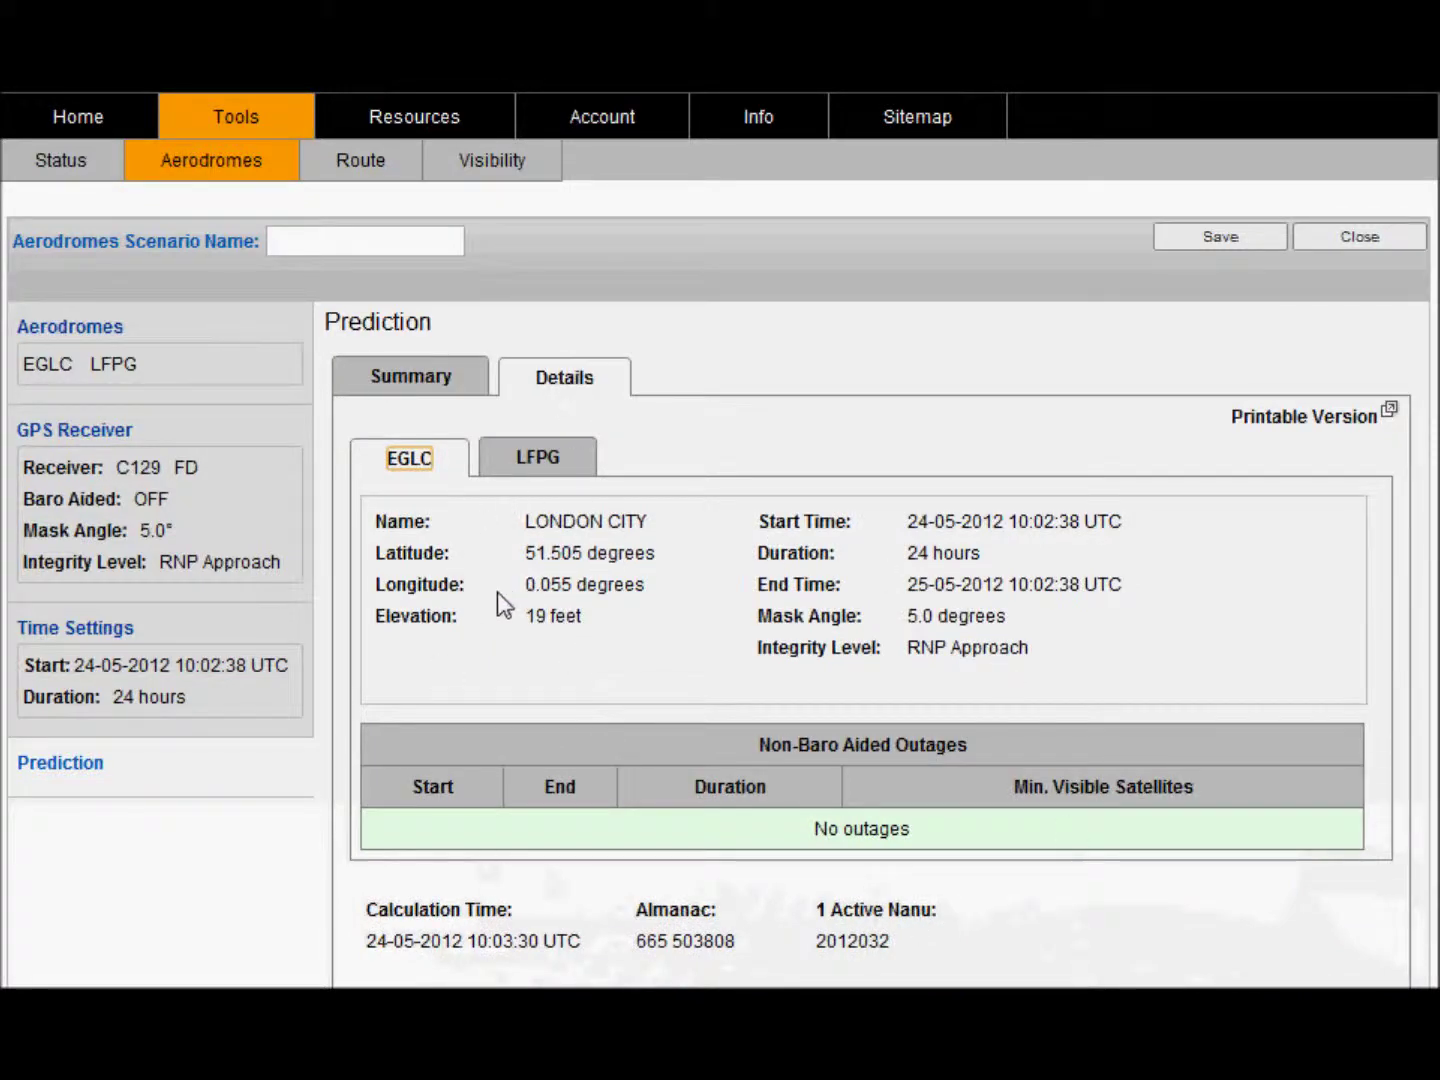
{"action": "left_click", "coordinate": [546, 462]}
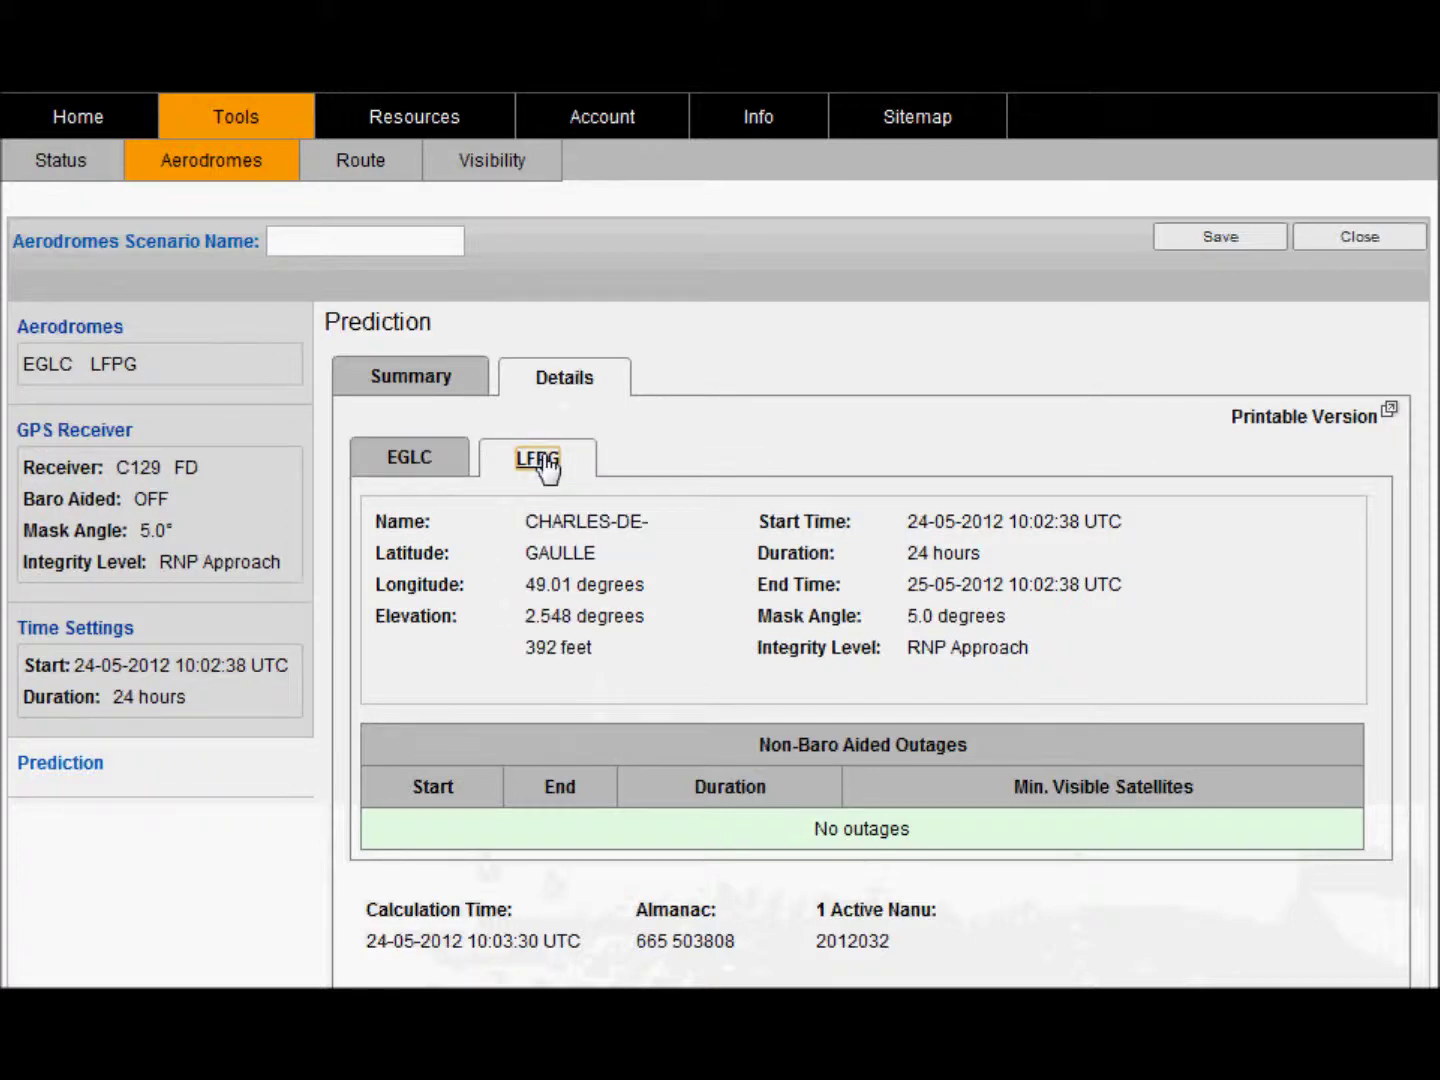
{"action": "left_click", "coordinate": [1309, 419]}
{"action": "left_click_drag", "start_coordinate": [1426, 311], "coordinate": [1247, 178]}
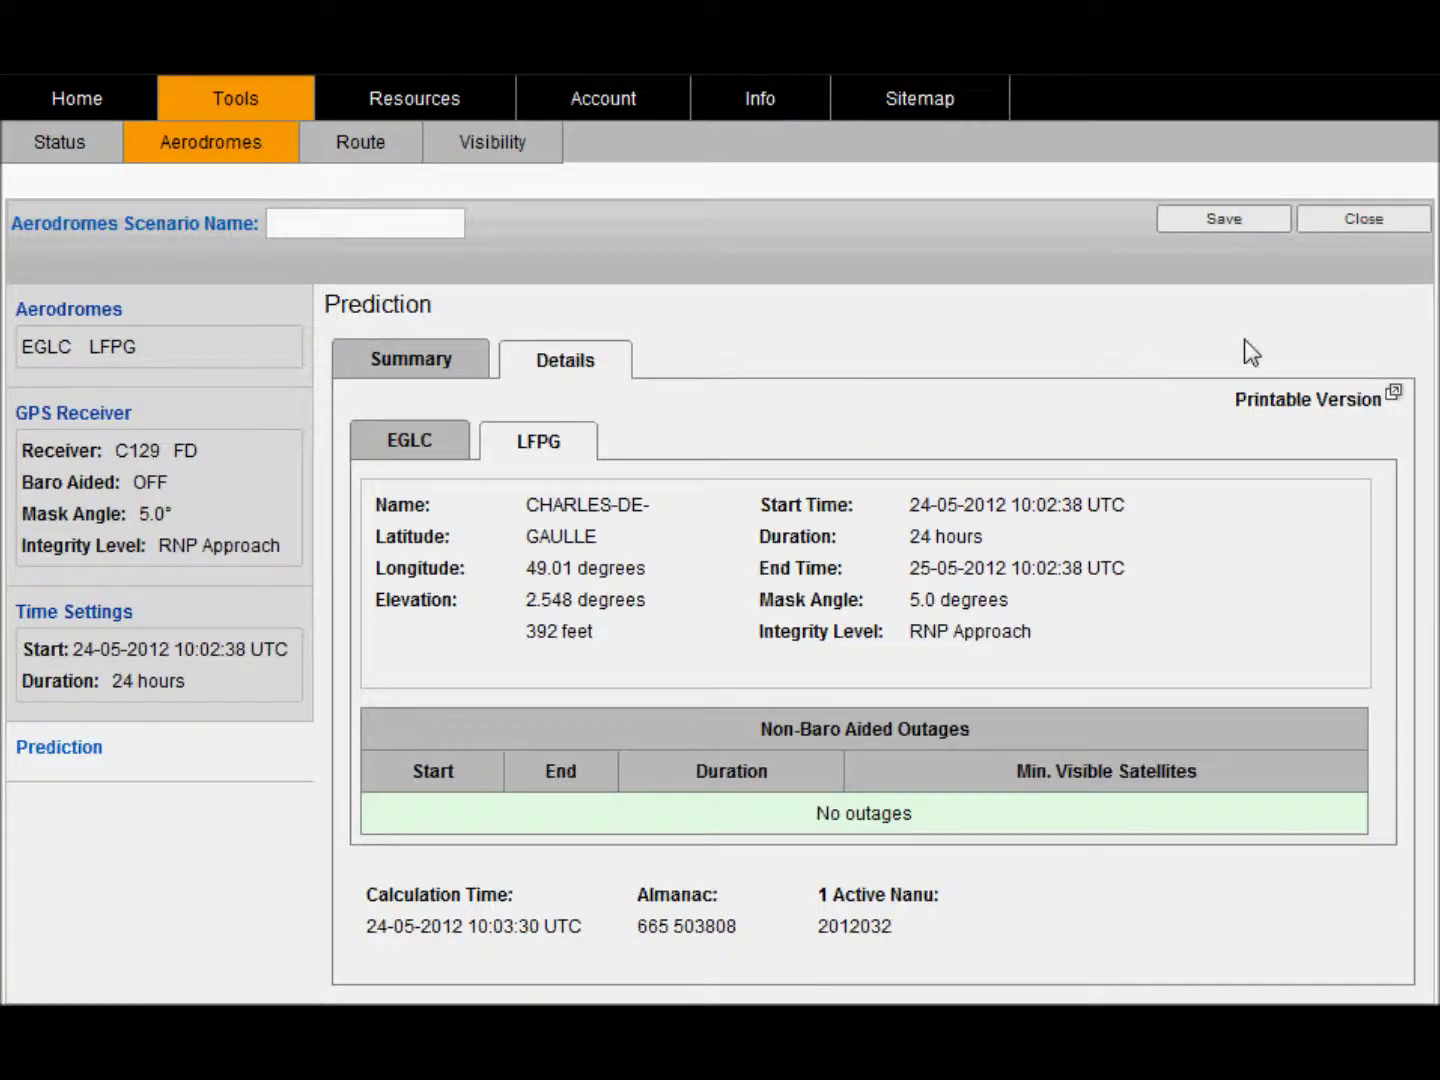
- Name the aerodromes scenario with the account owner's first name, save it, and close it
{"action": "left_click", "coordinate": [375, 226]}
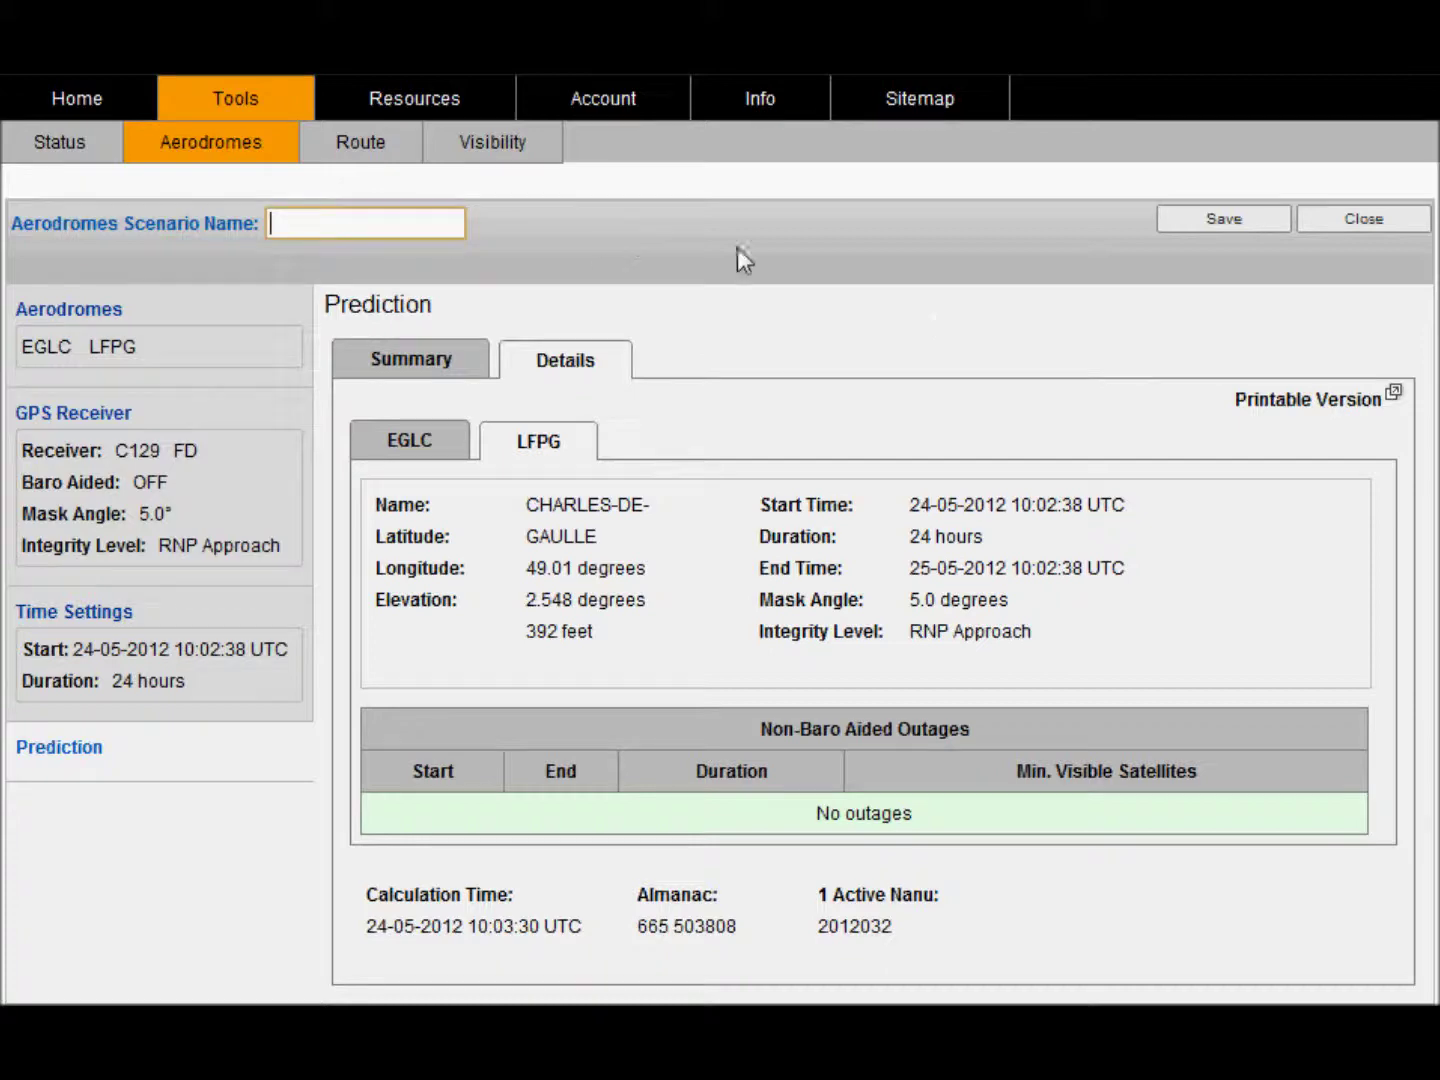
{"action": "type", "text": "Charles"}
{"action": "left_click", "coordinate": [1238, 230]}
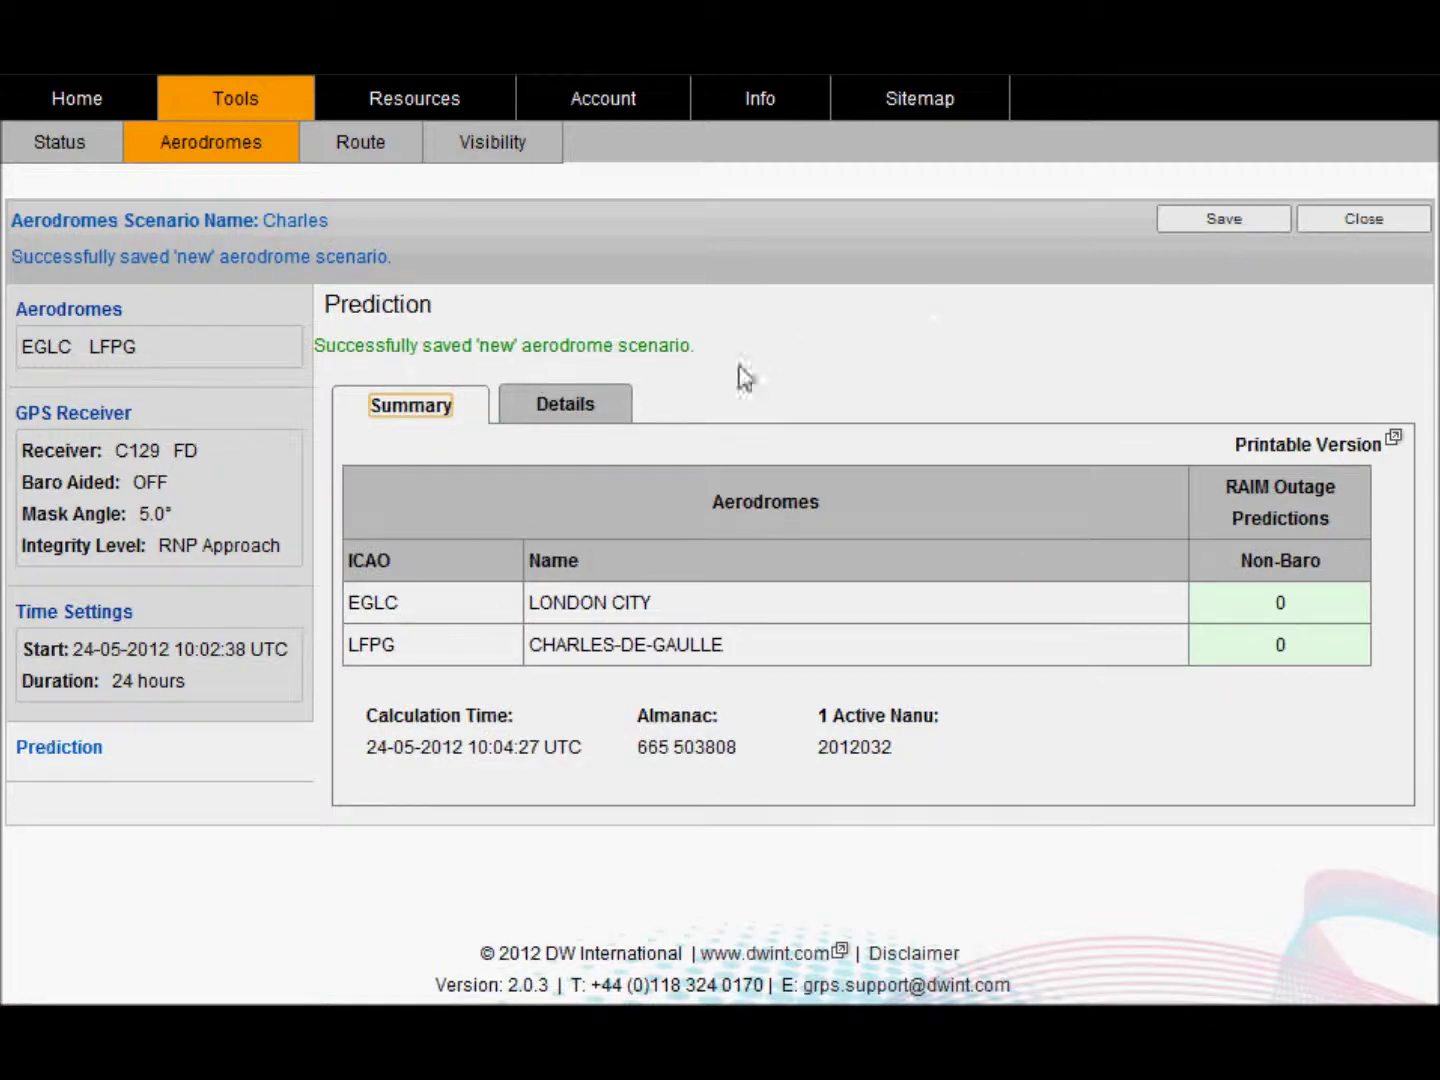
{"action": "left_click", "coordinate": [1373, 219]}
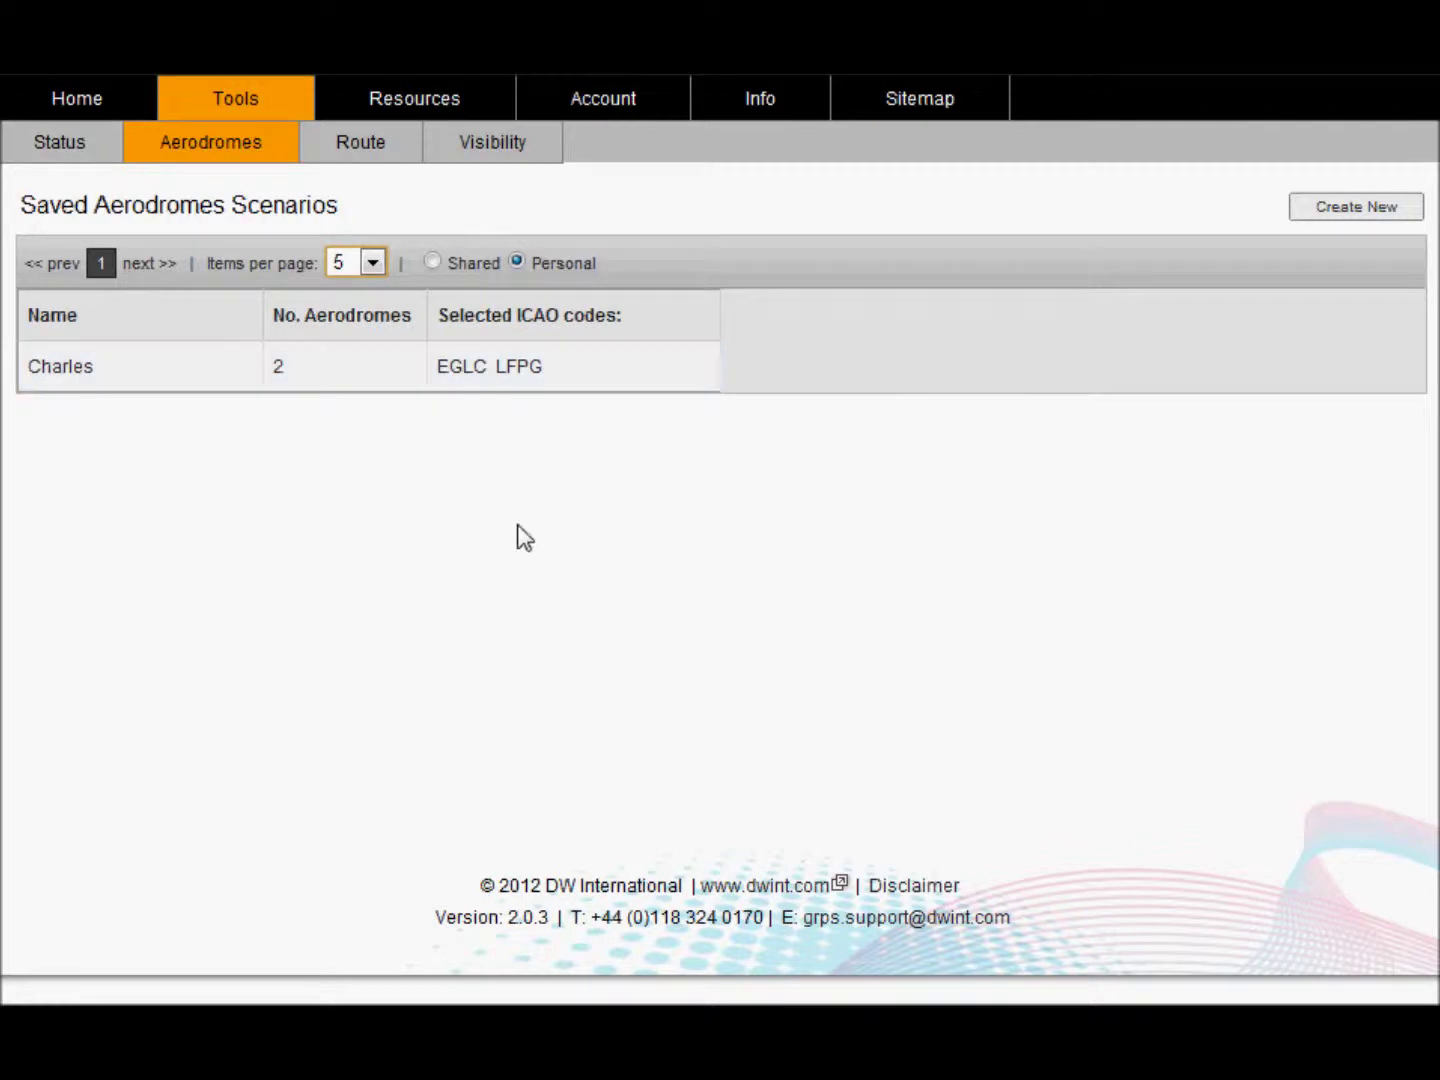
- Save a short description of whom the personal scenario is for, and switch the list to shared scenarios
{"action": "left_click", "coordinate": [157, 381]}
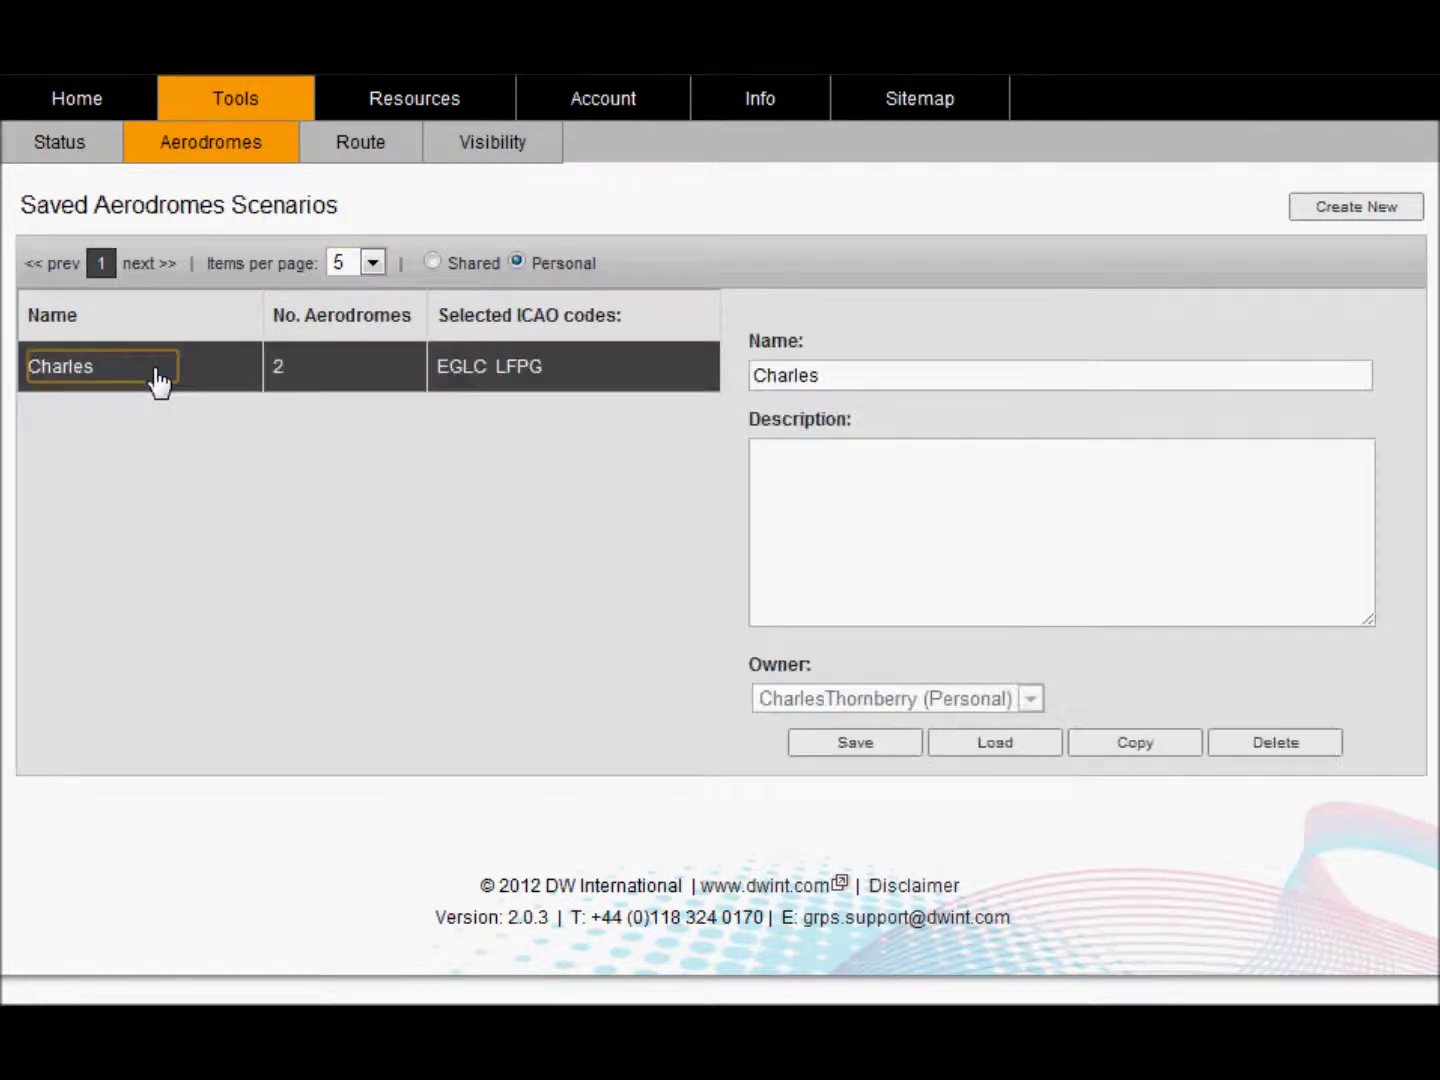
{"action": "left_click", "coordinate": [932, 482]}
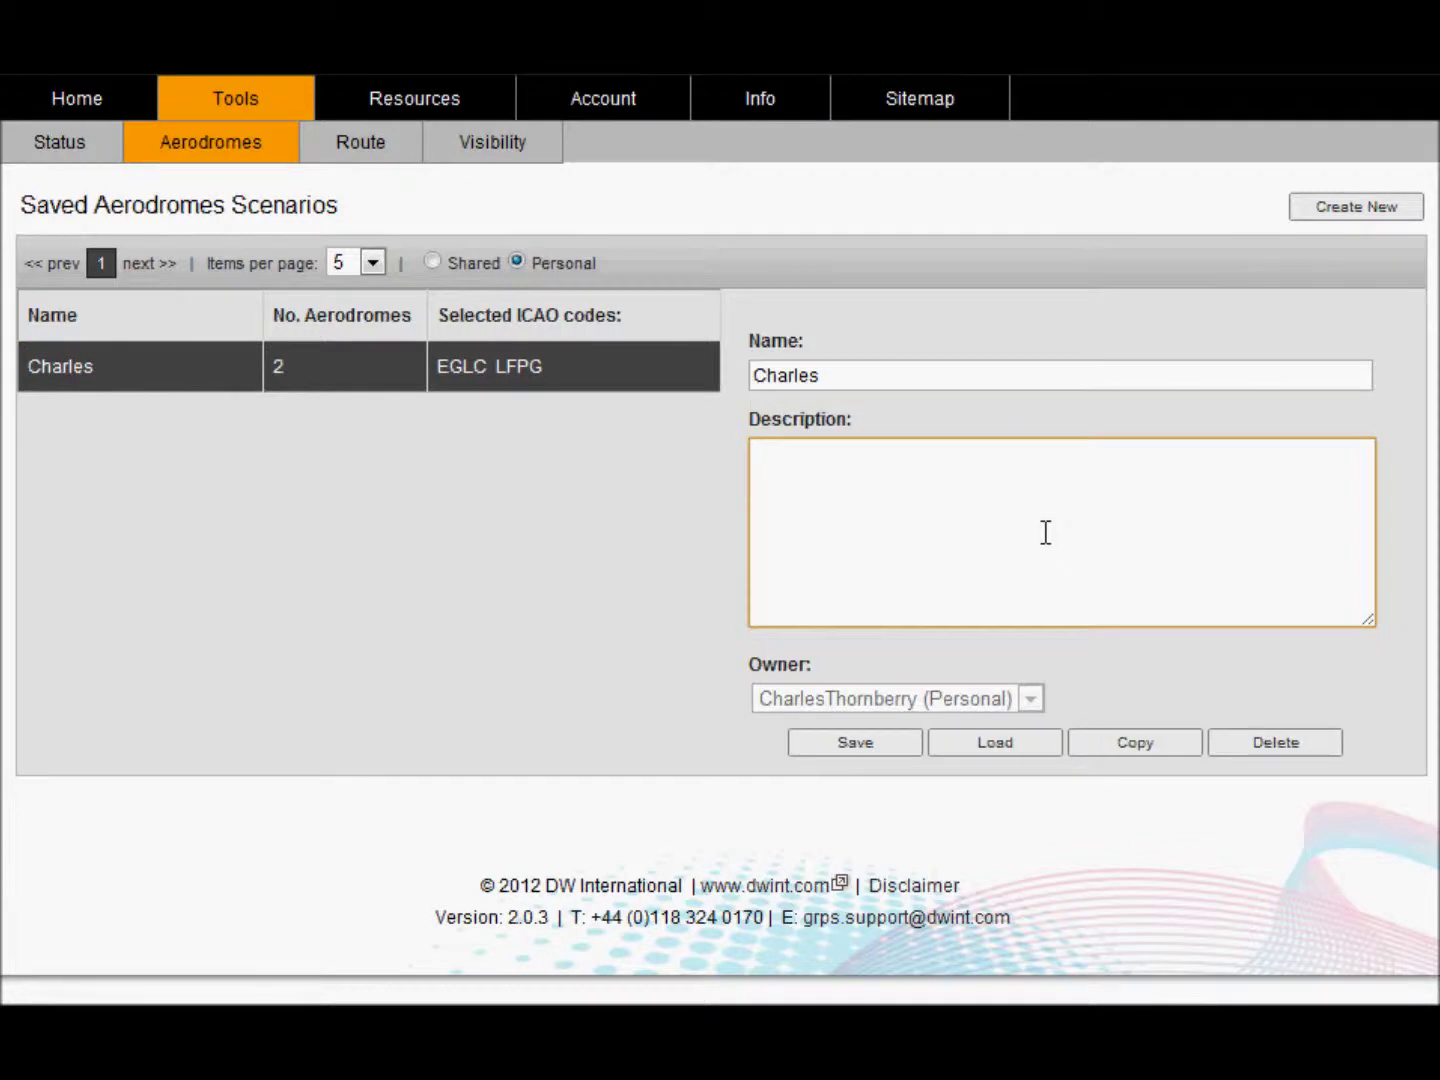
{"action": "type", "text": "For Charles"}
{"action": "left_click", "coordinate": [868, 745]}
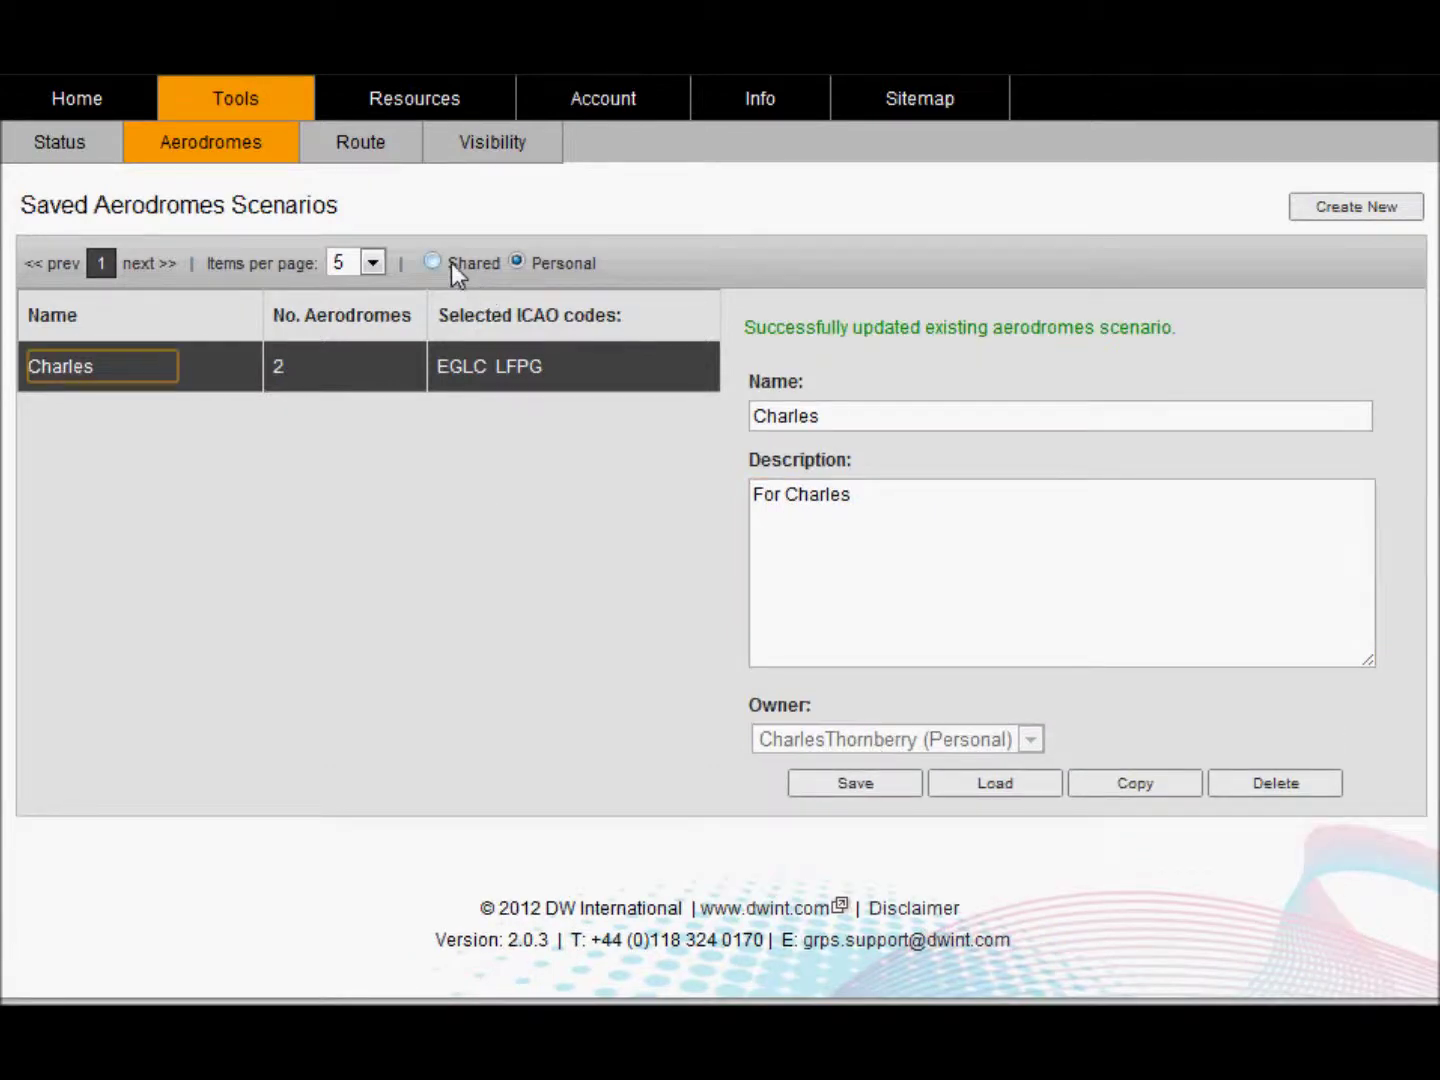
{"action": "left_click", "coordinate": [437, 262]}
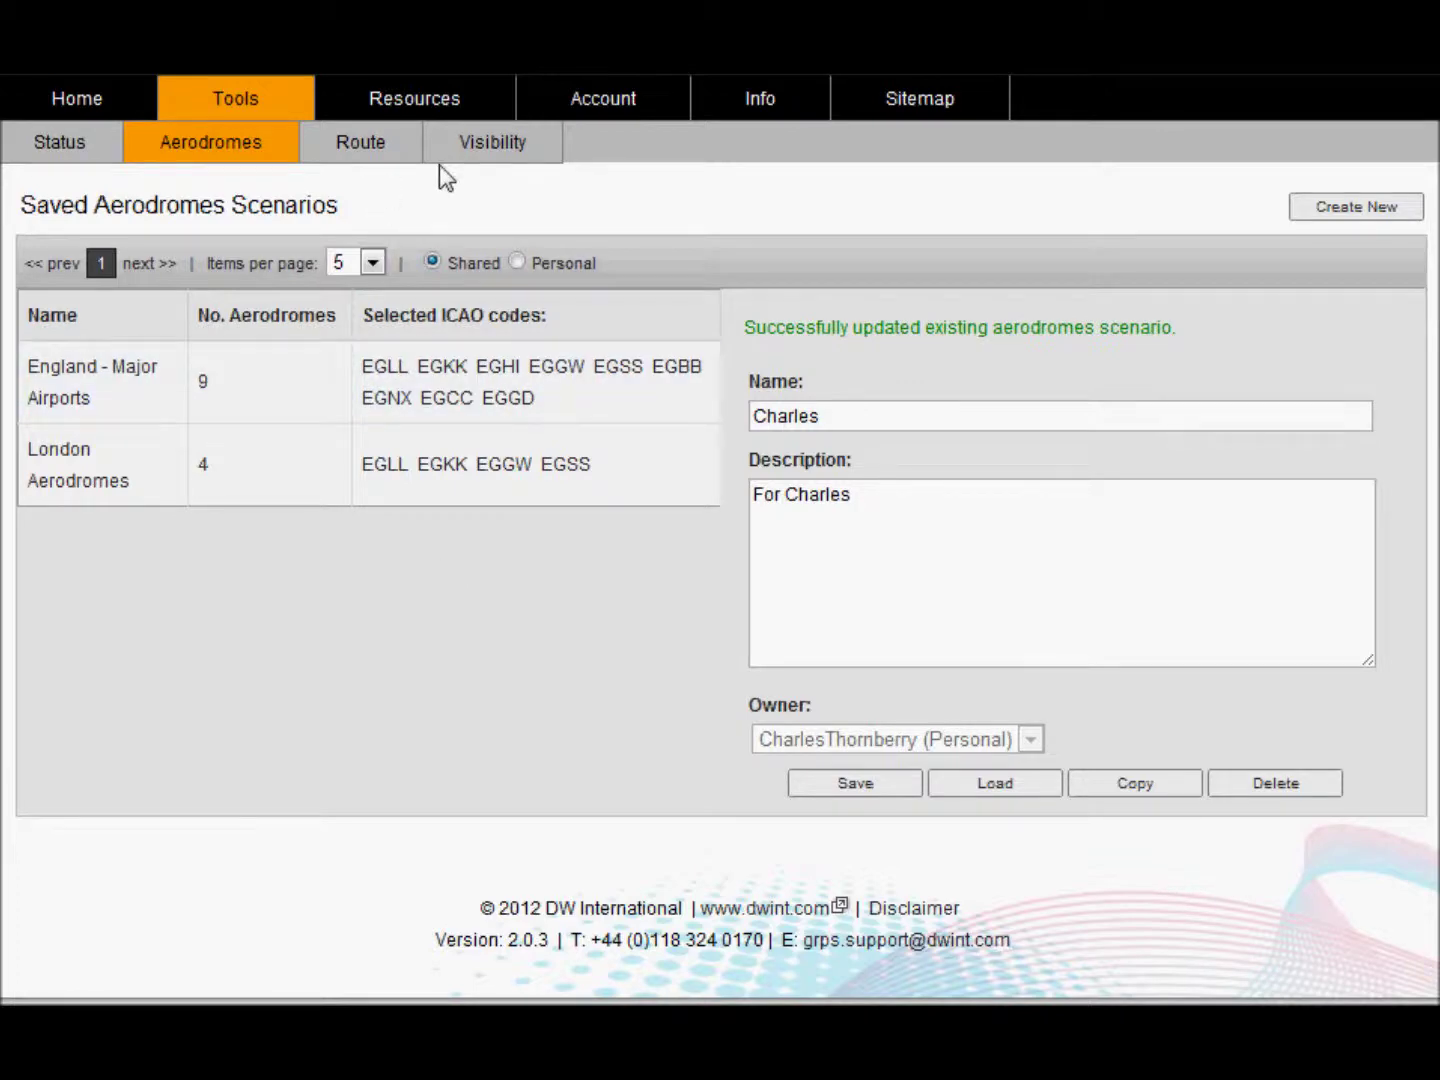
- Set EGLC - LONDON CITY as the Visibility tool's location using ICAO lookup "egl", and generate the satellite visibility prediction
{"action": "left_click", "coordinate": [495, 149]}
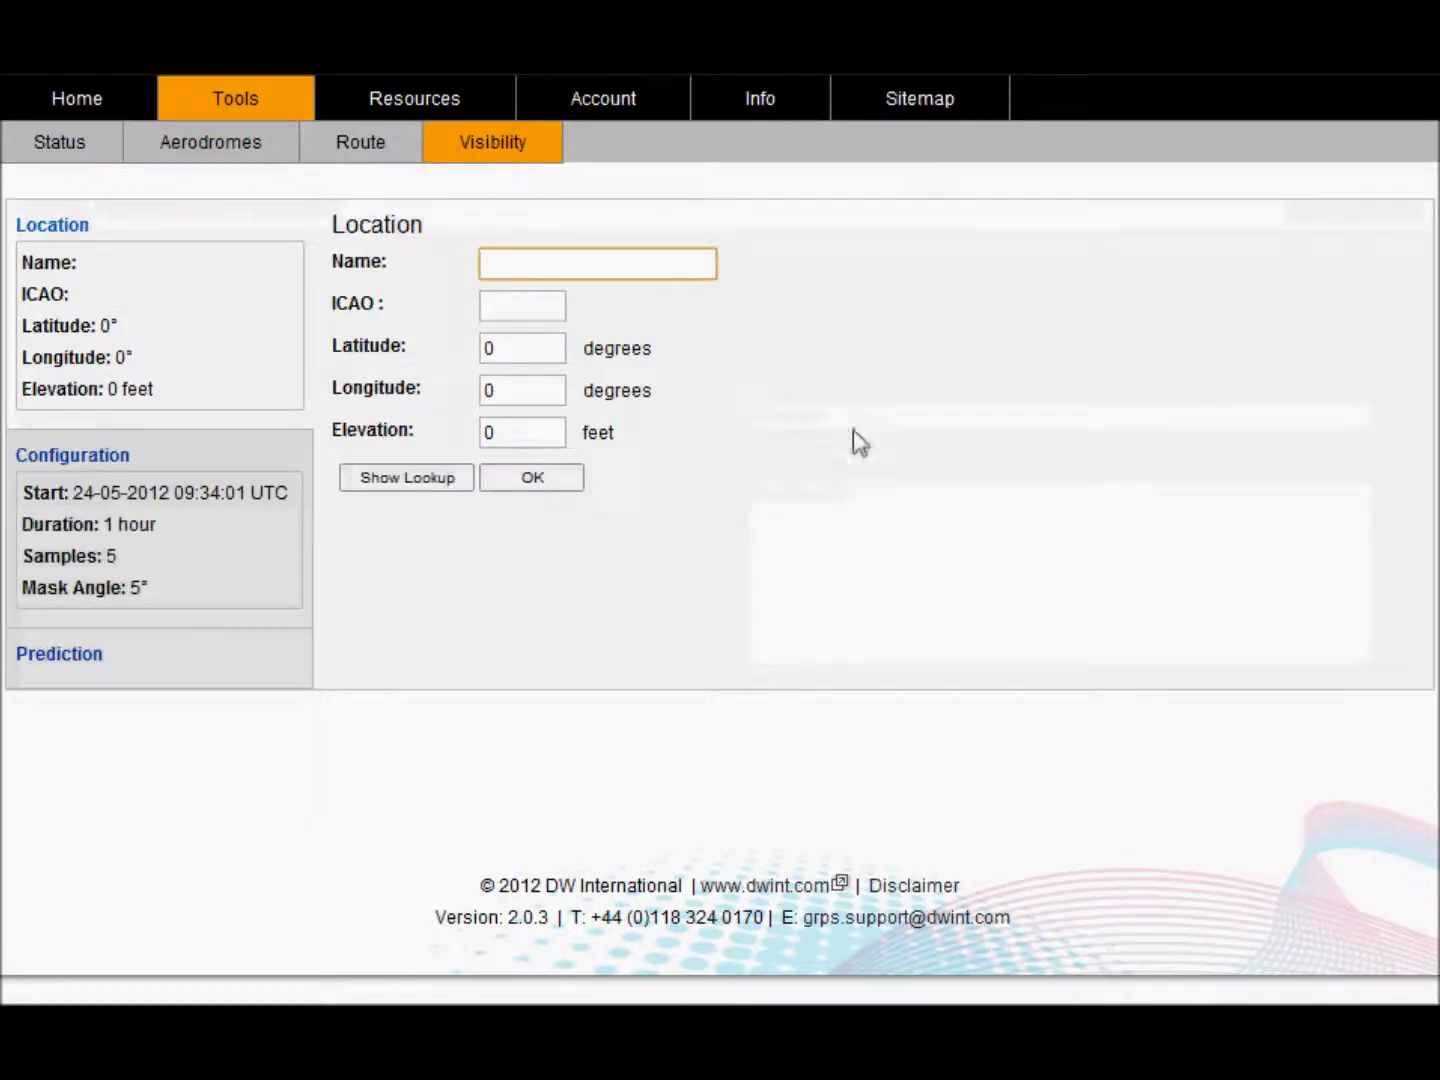
{"action": "left_click", "coordinate": [433, 484]}
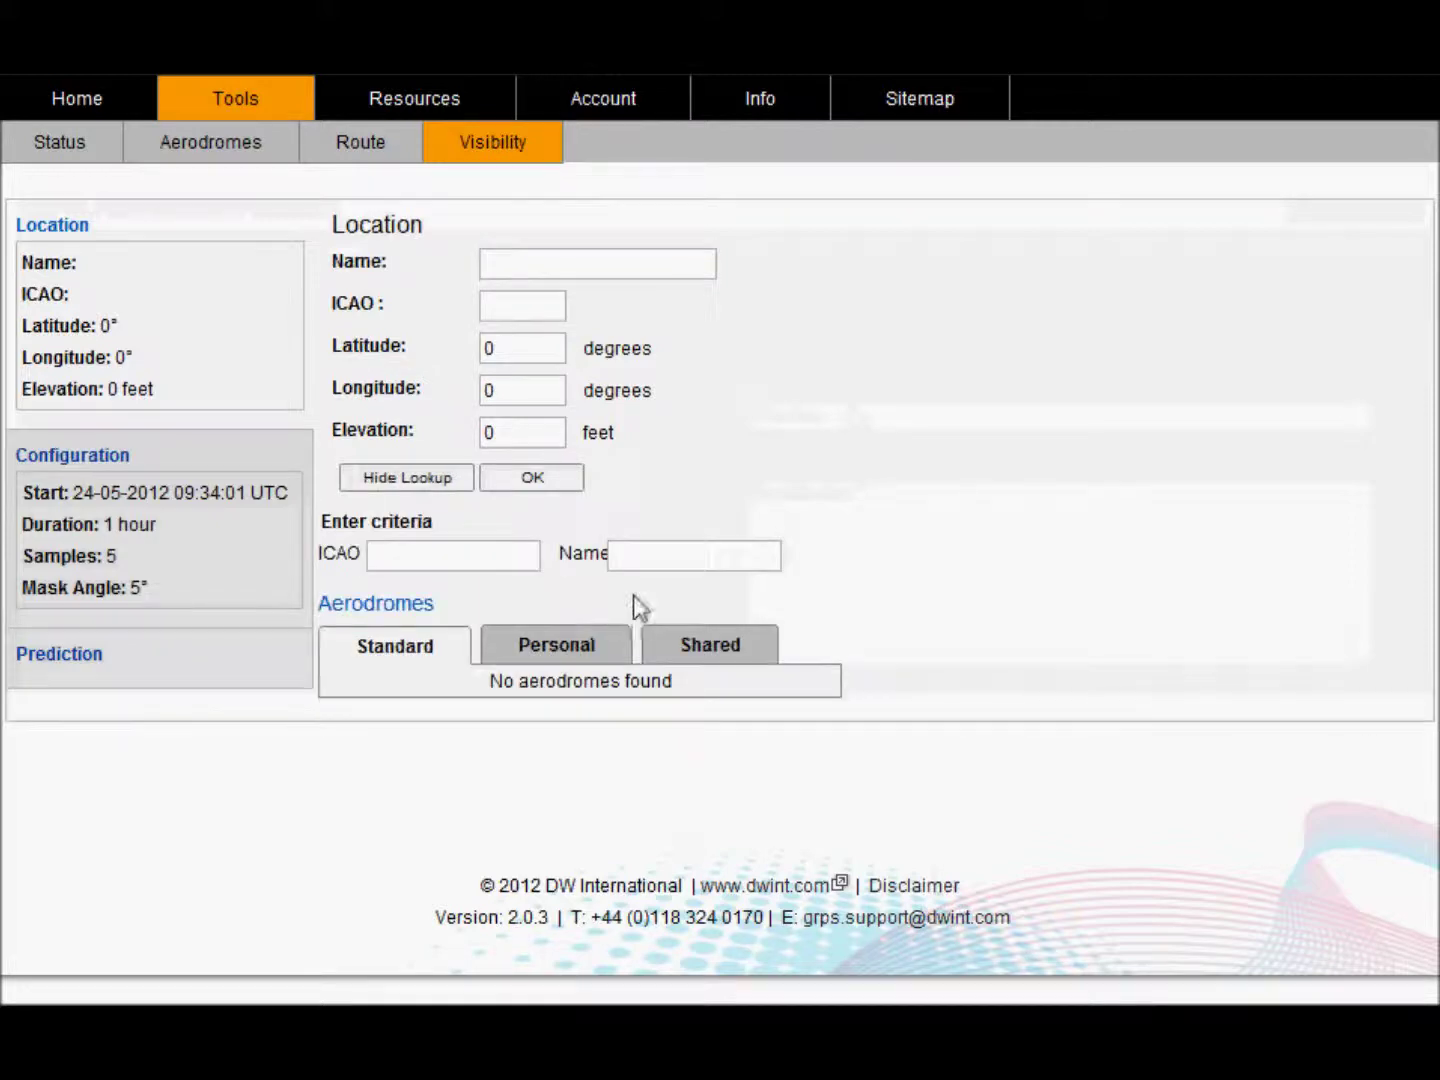
{"action": "left_click", "coordinate": [464, 567]}
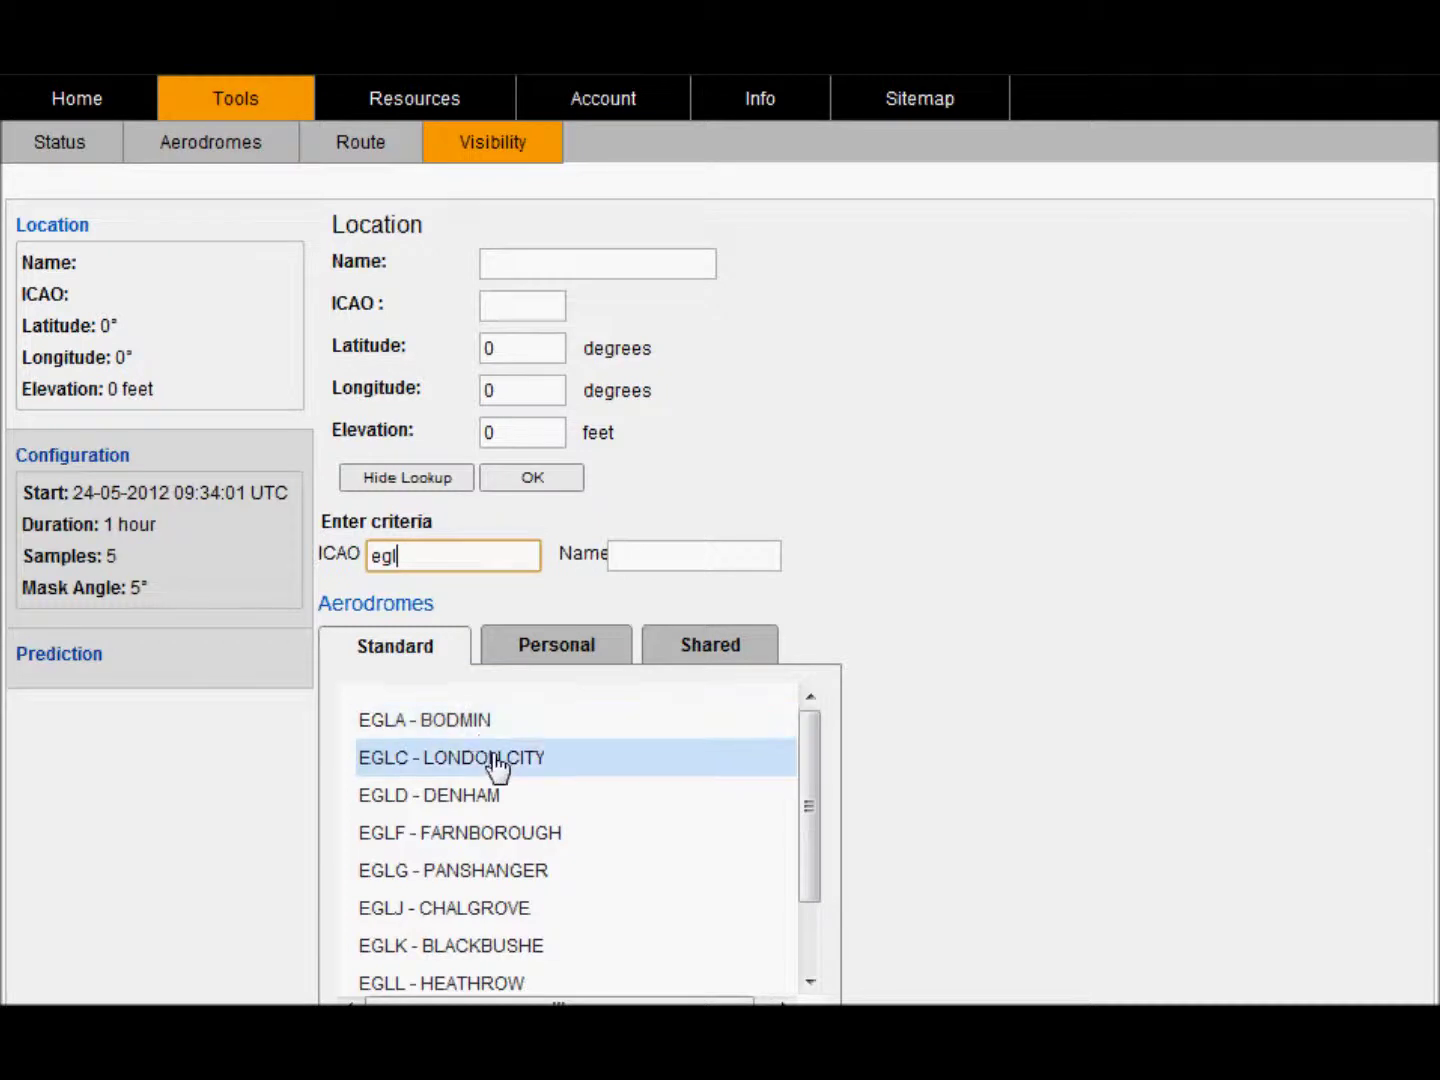
{"action": "left_click", "coordinate": [498, 761]}
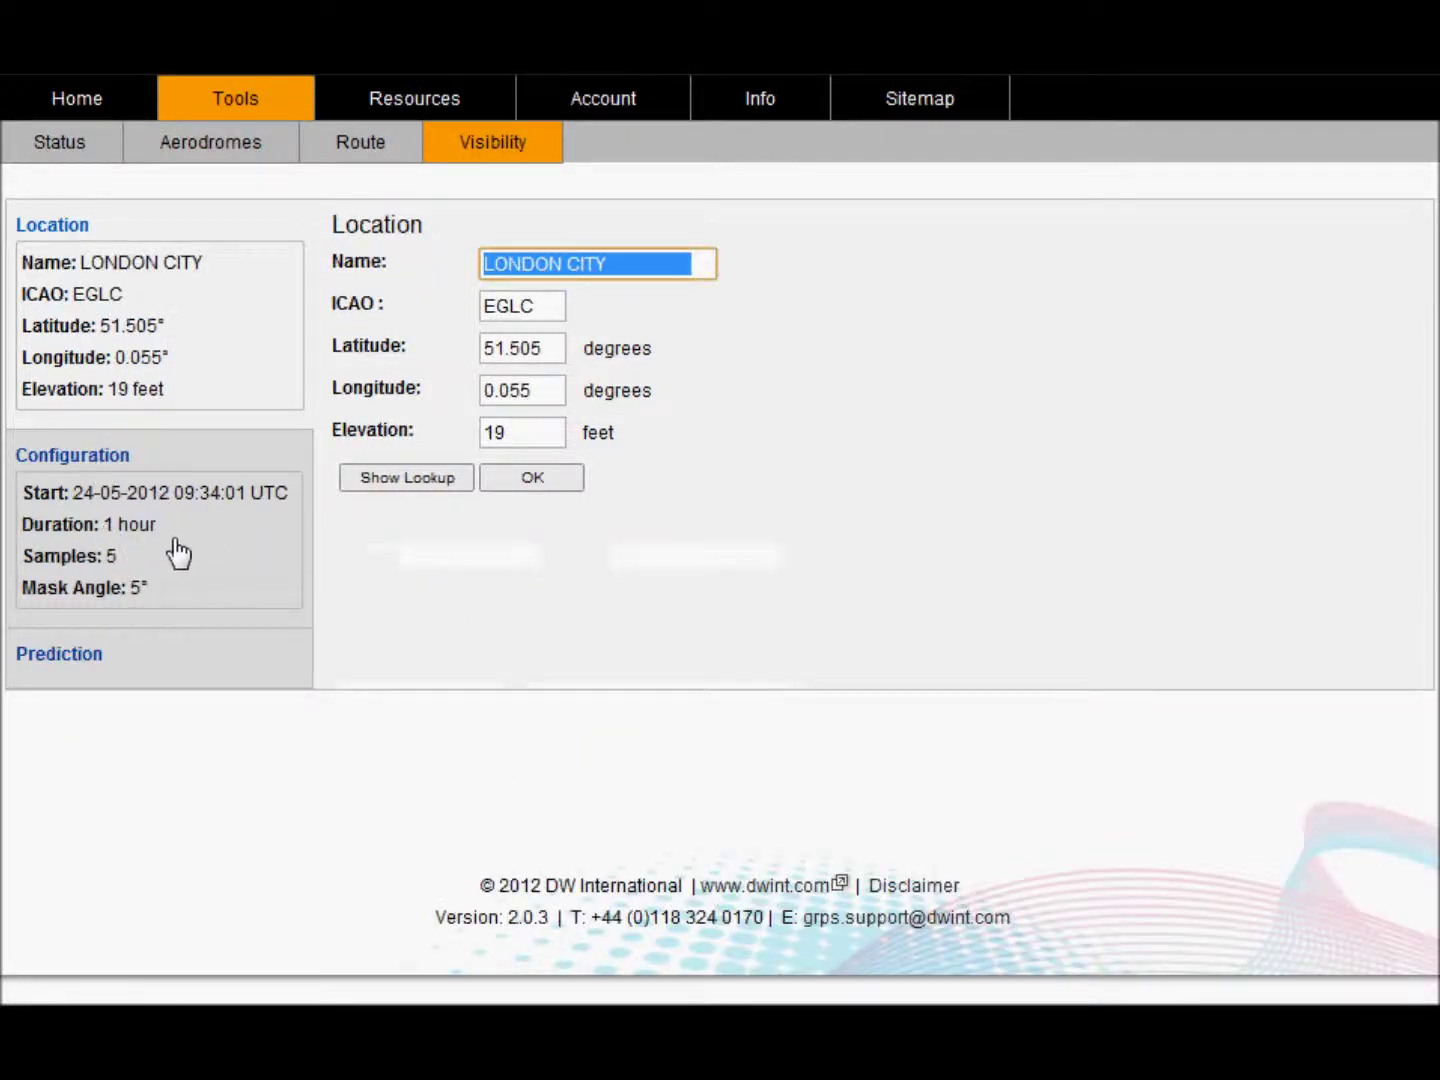
{"action": "left_click", "coordinate": [71, 655]}
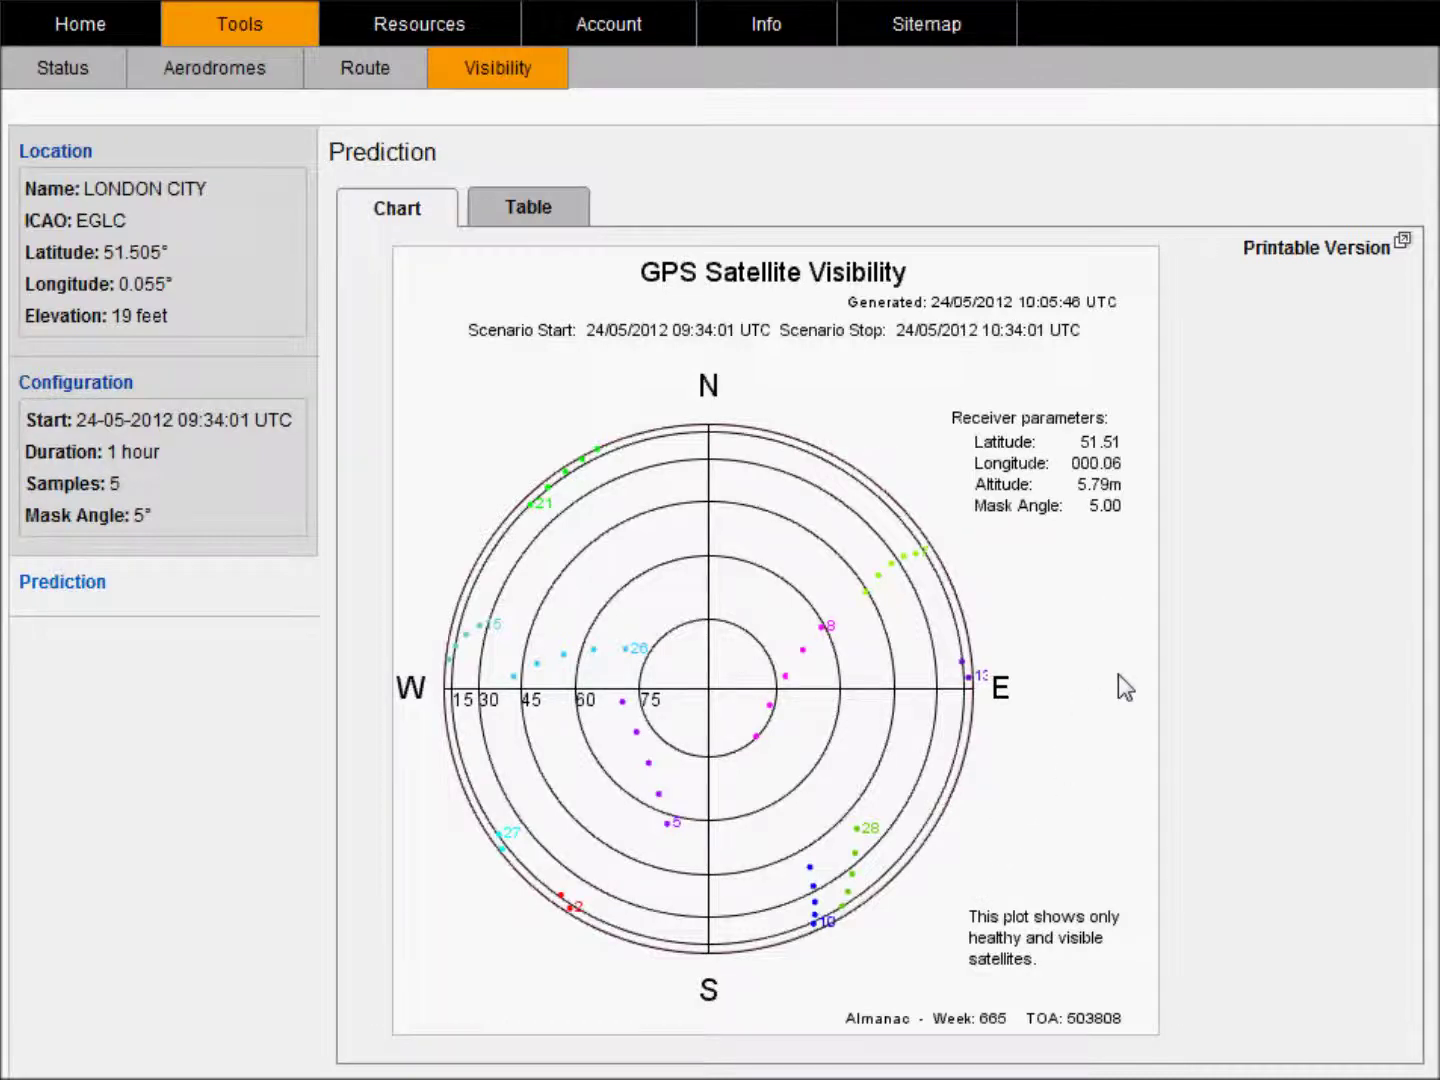
- Review the satellite visibility prediction for London City in table form, including the later time instants
{"action": "left_click", "coordinate": [528, 214]}
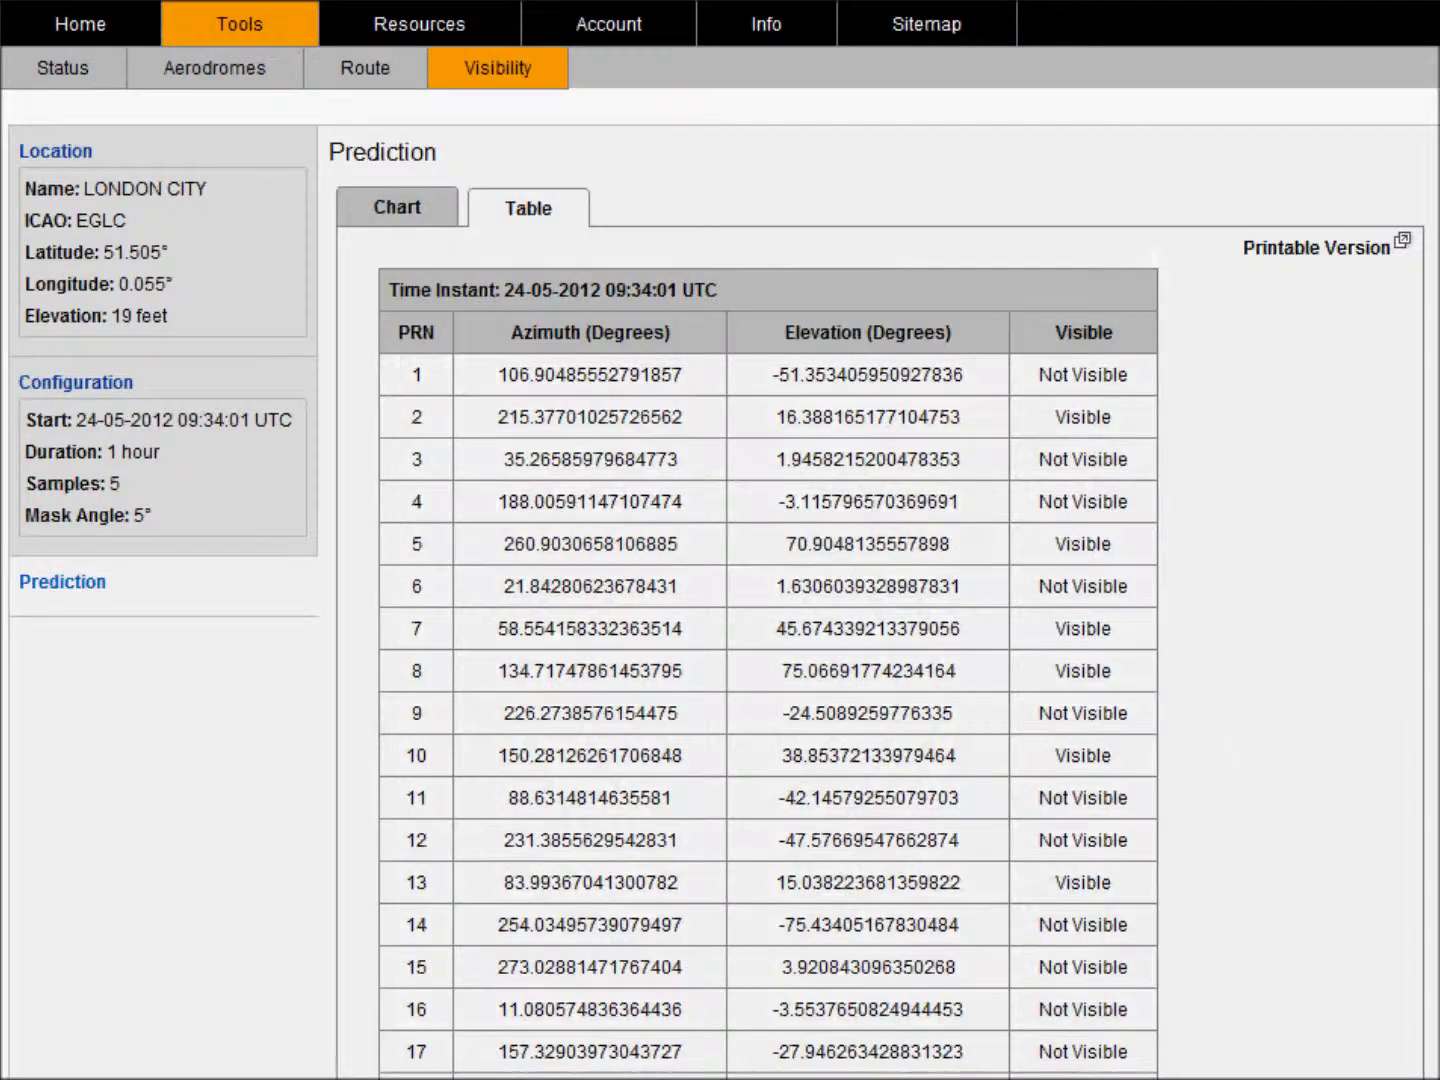
{"action": "scroll", "coordinate": [720, 540], "scroll_direction": "down", "scroll_amount": 3}
{"action": "scroll", "coordinate": [720, 541], "scroll_direction": "down", "scroll_amount": 15}
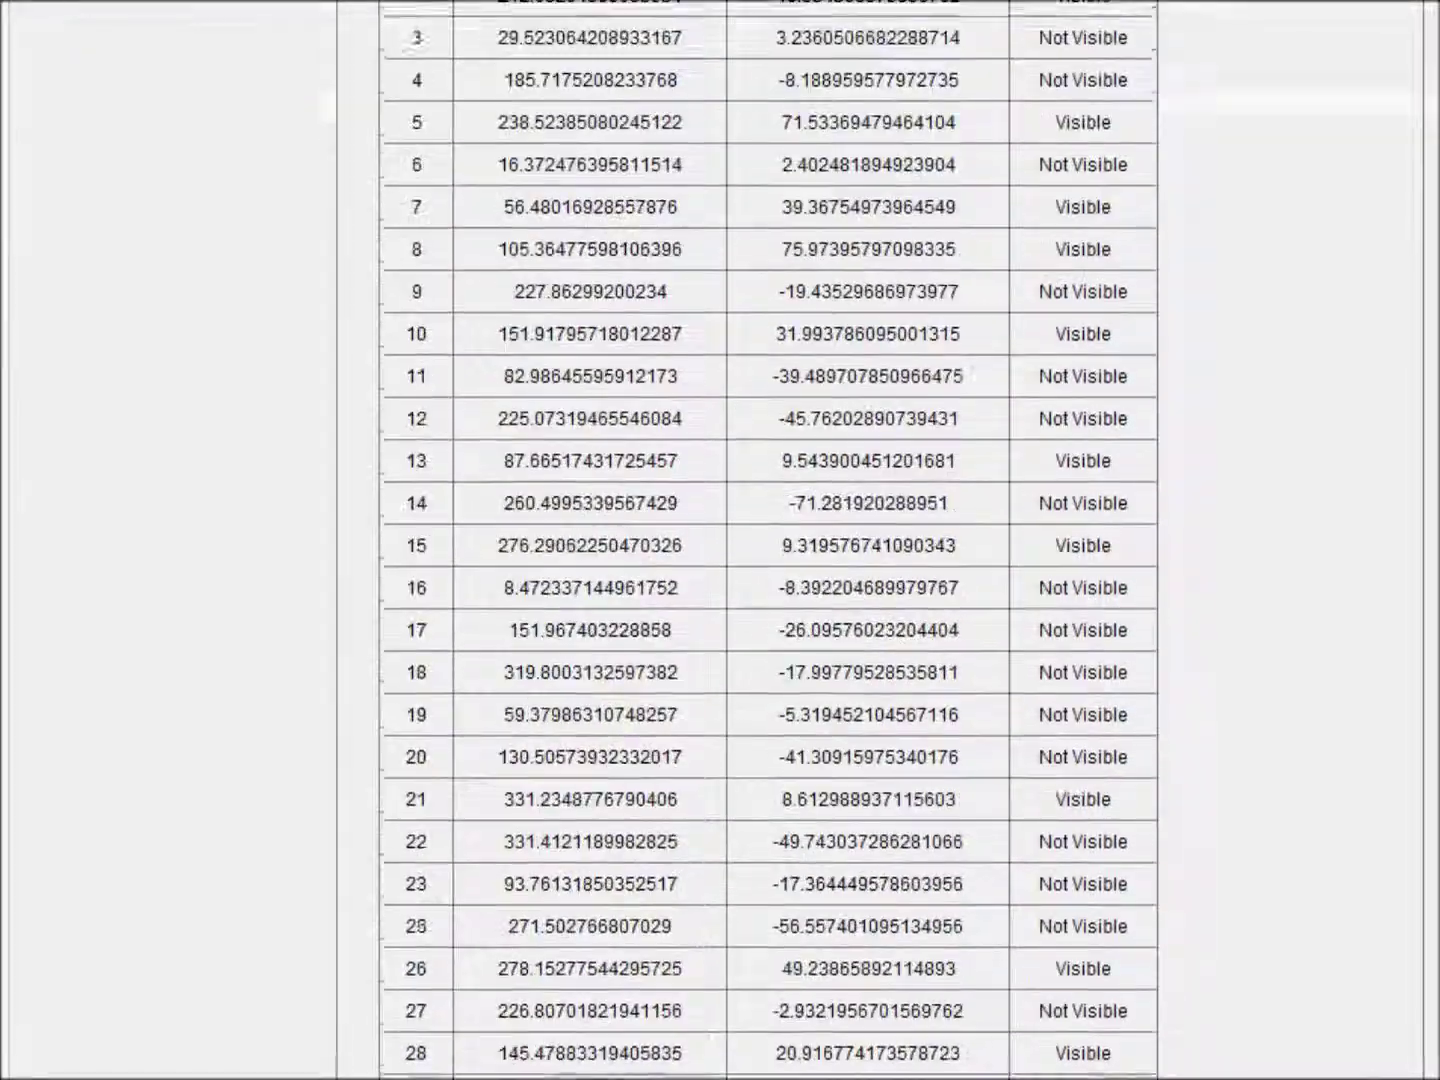
{"action": "scroll", "coordinate": [720, 540], "scroll_direction": "up", "scroll_amount": 10}
{"action": "scroll", "coordinate": [720, 540], "scroll_direction": "up", "scroll_amount": 10}
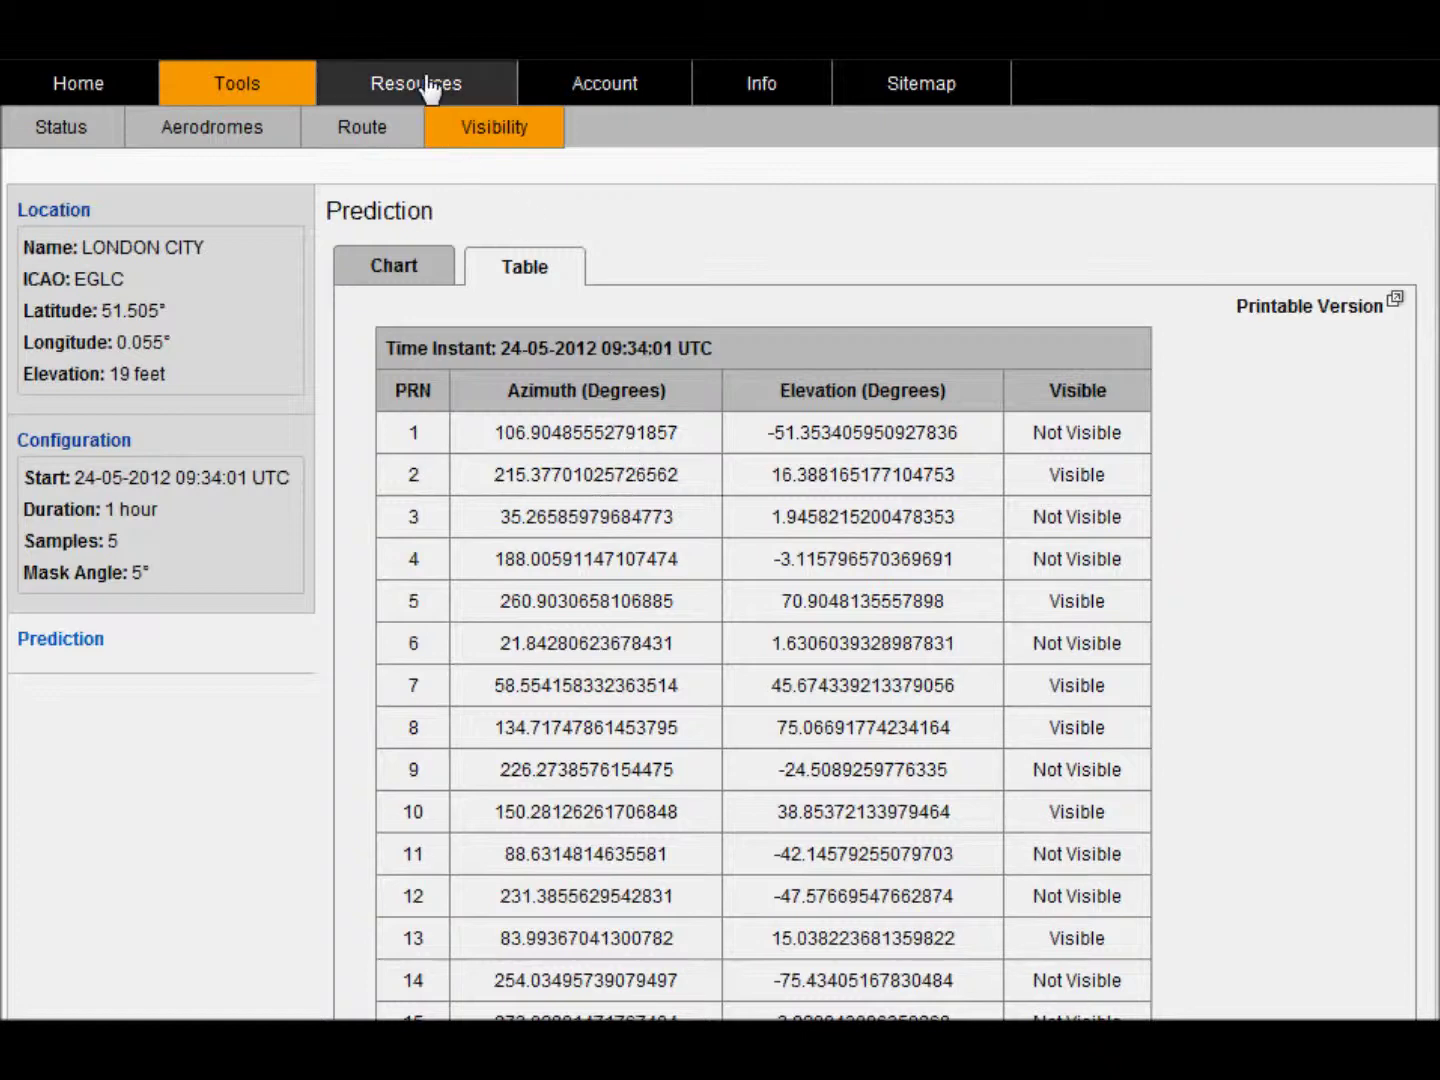
- Load the shared route scenario (KORD) IRK.BENKY1 in the Route tool
{"action": "left_click", "coordinate": [366, 136]}
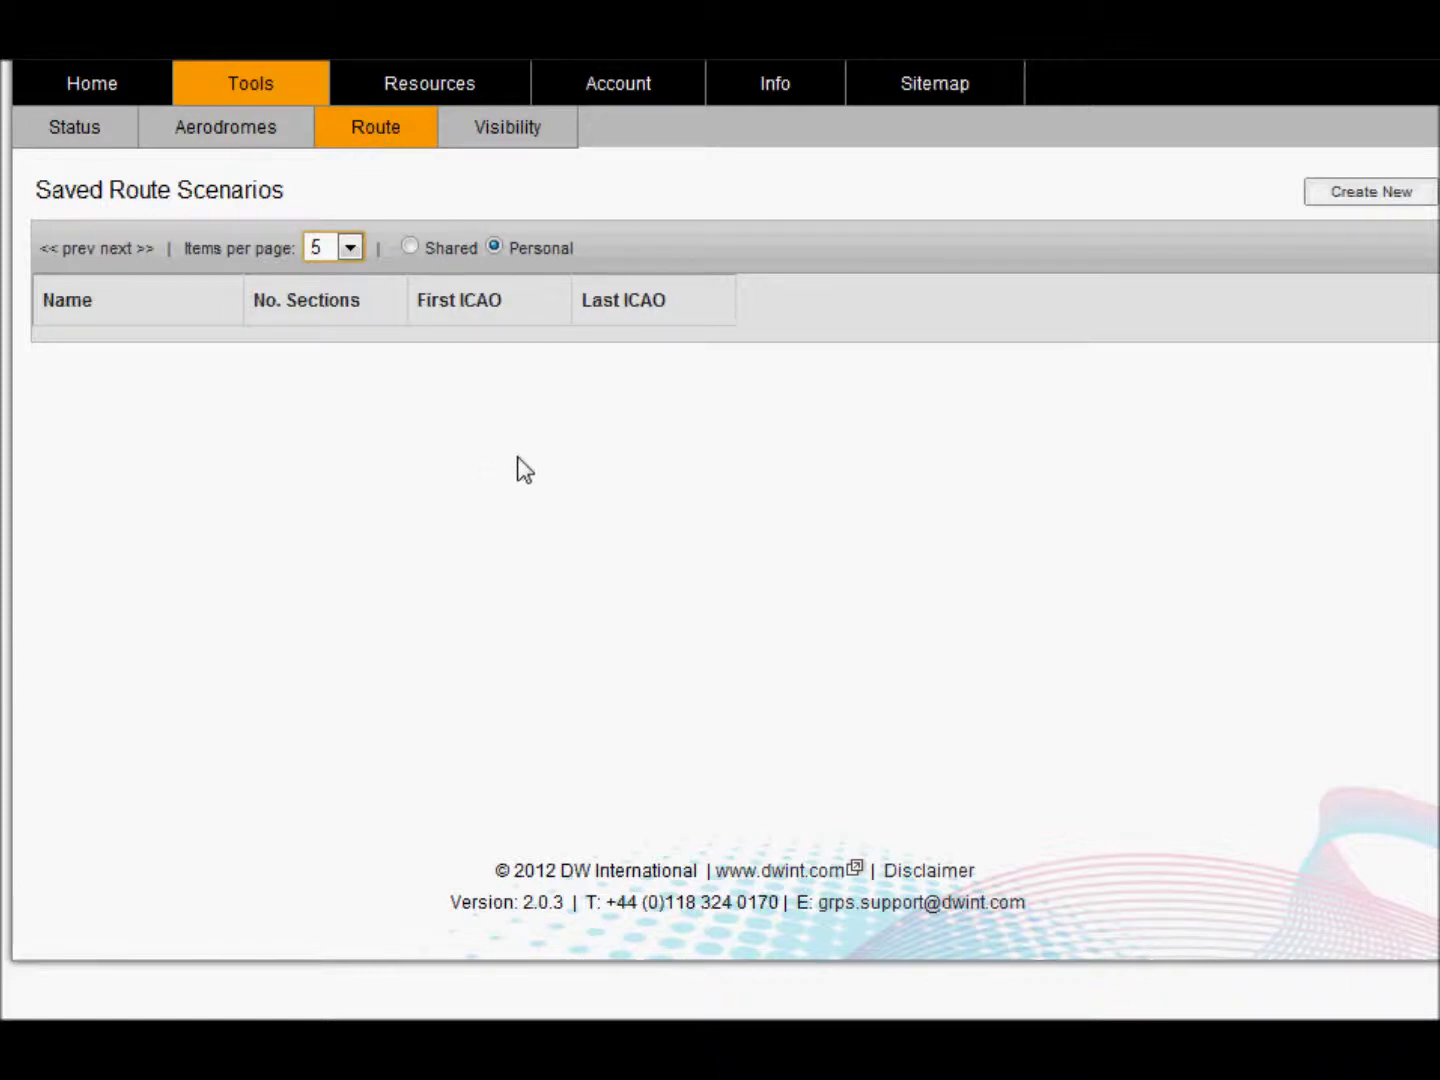
{"action": "left_click", "coordinate": [407, 246]}
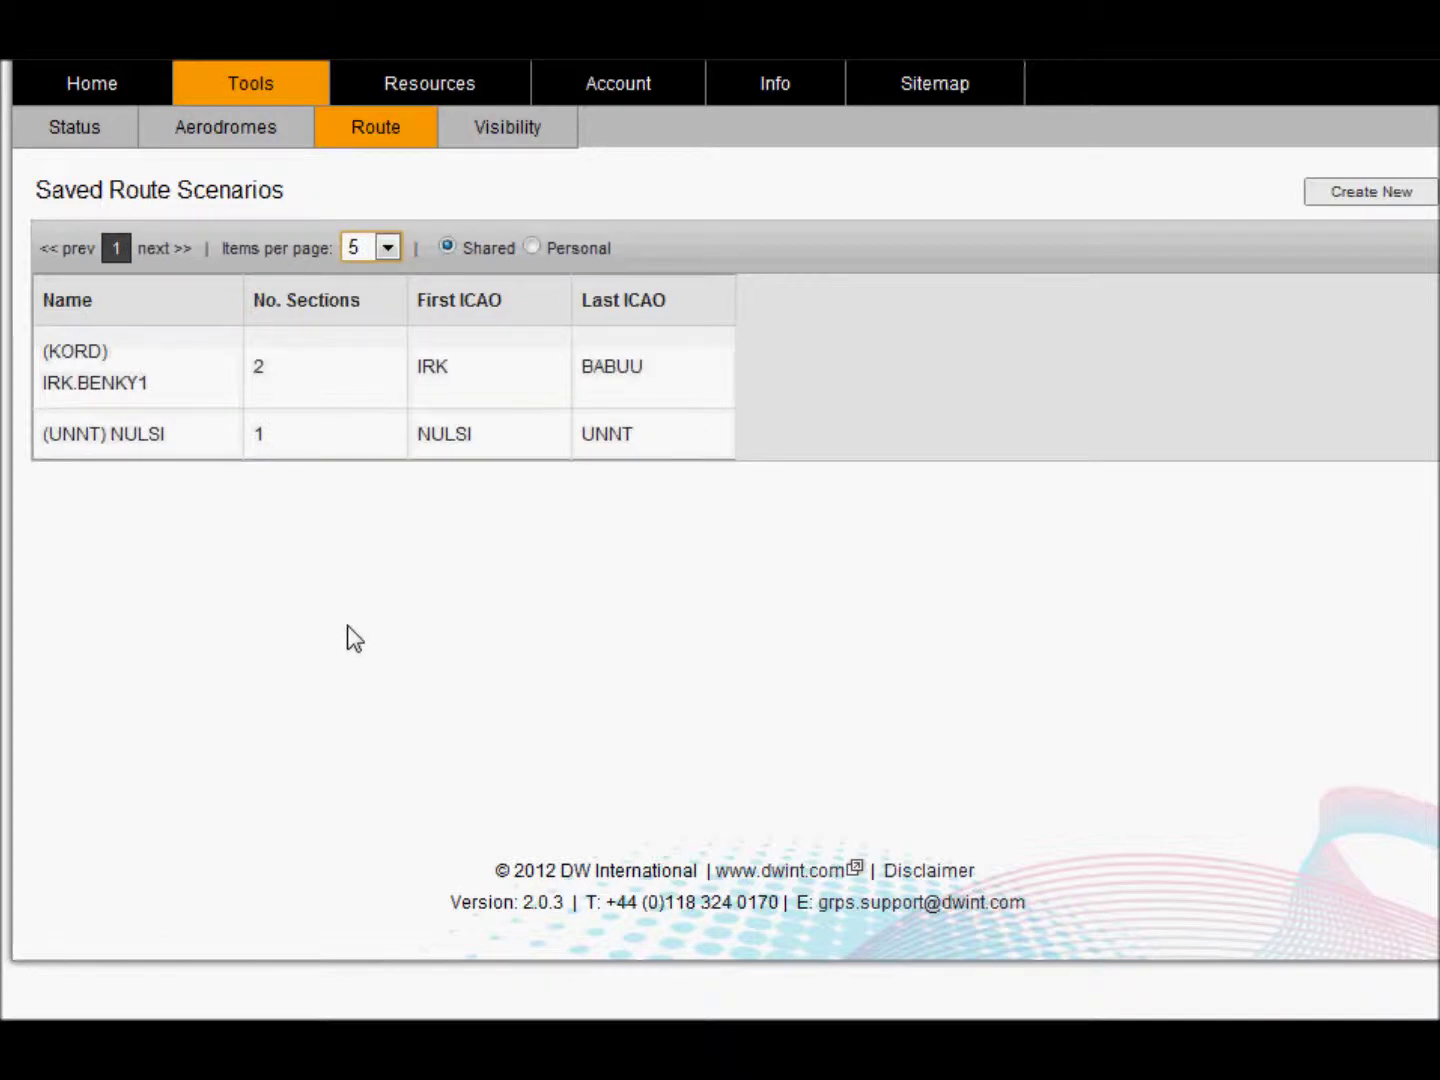
{"action": "left_click", "coordinate": [108, 392]}
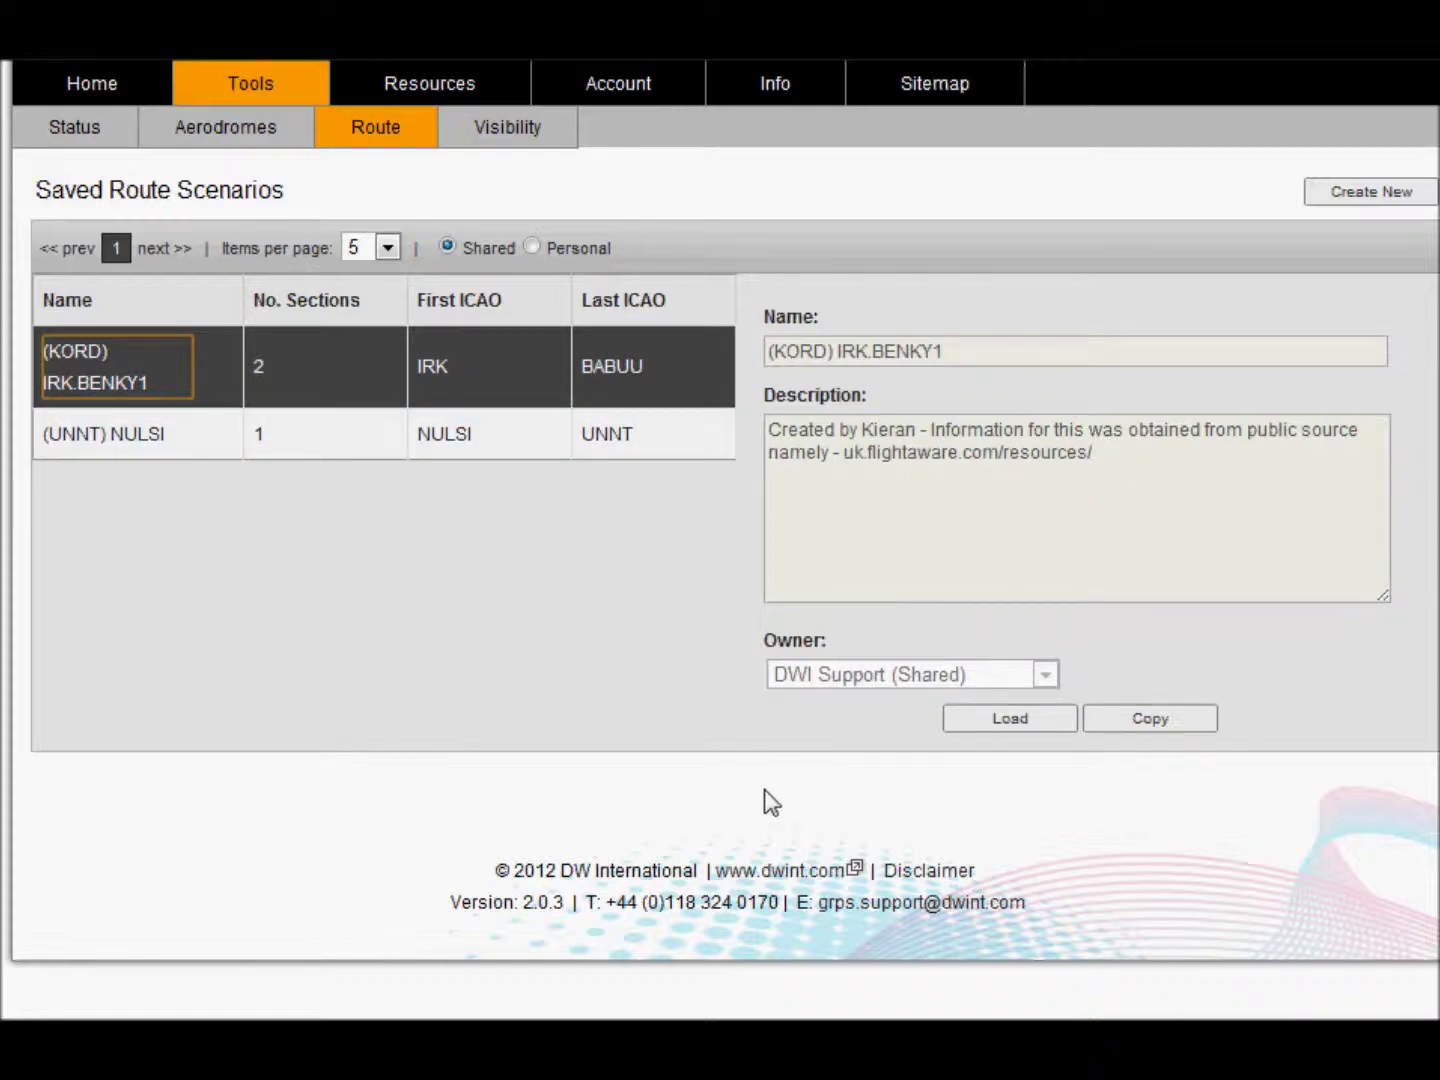
{"action": "left_click", "coordinate": [1000, 722]}
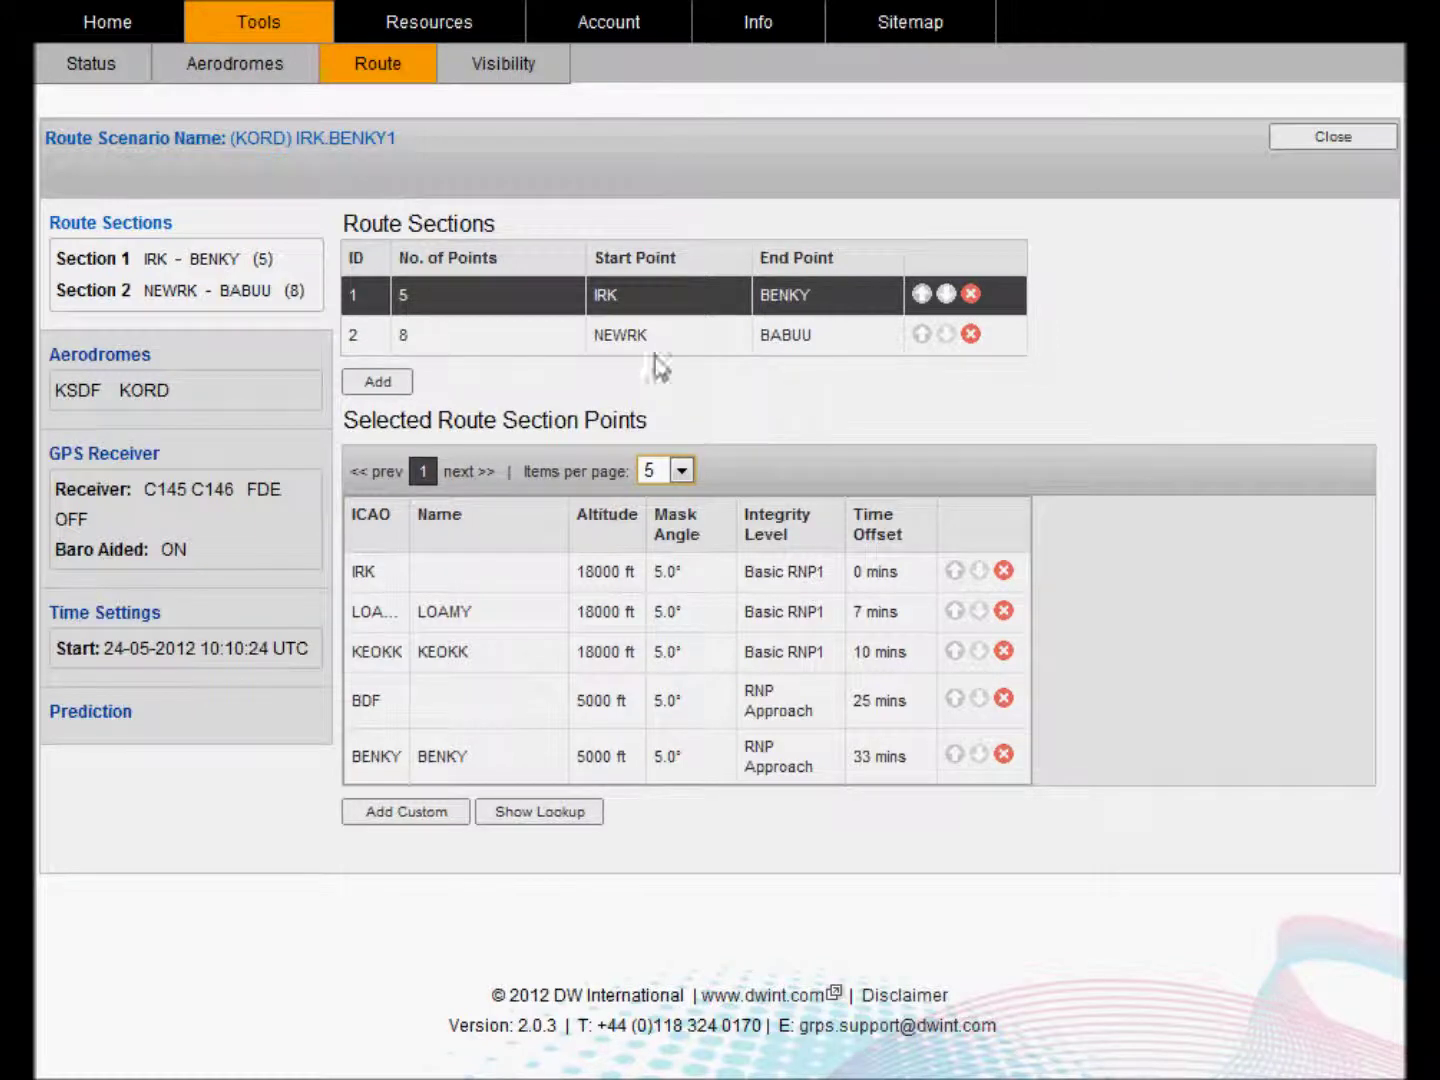
- Examine the points of route section 2, NEWRK to BABUU, showing 10 items per page
{"action": "left_click", "coordinate": [461, 352]}
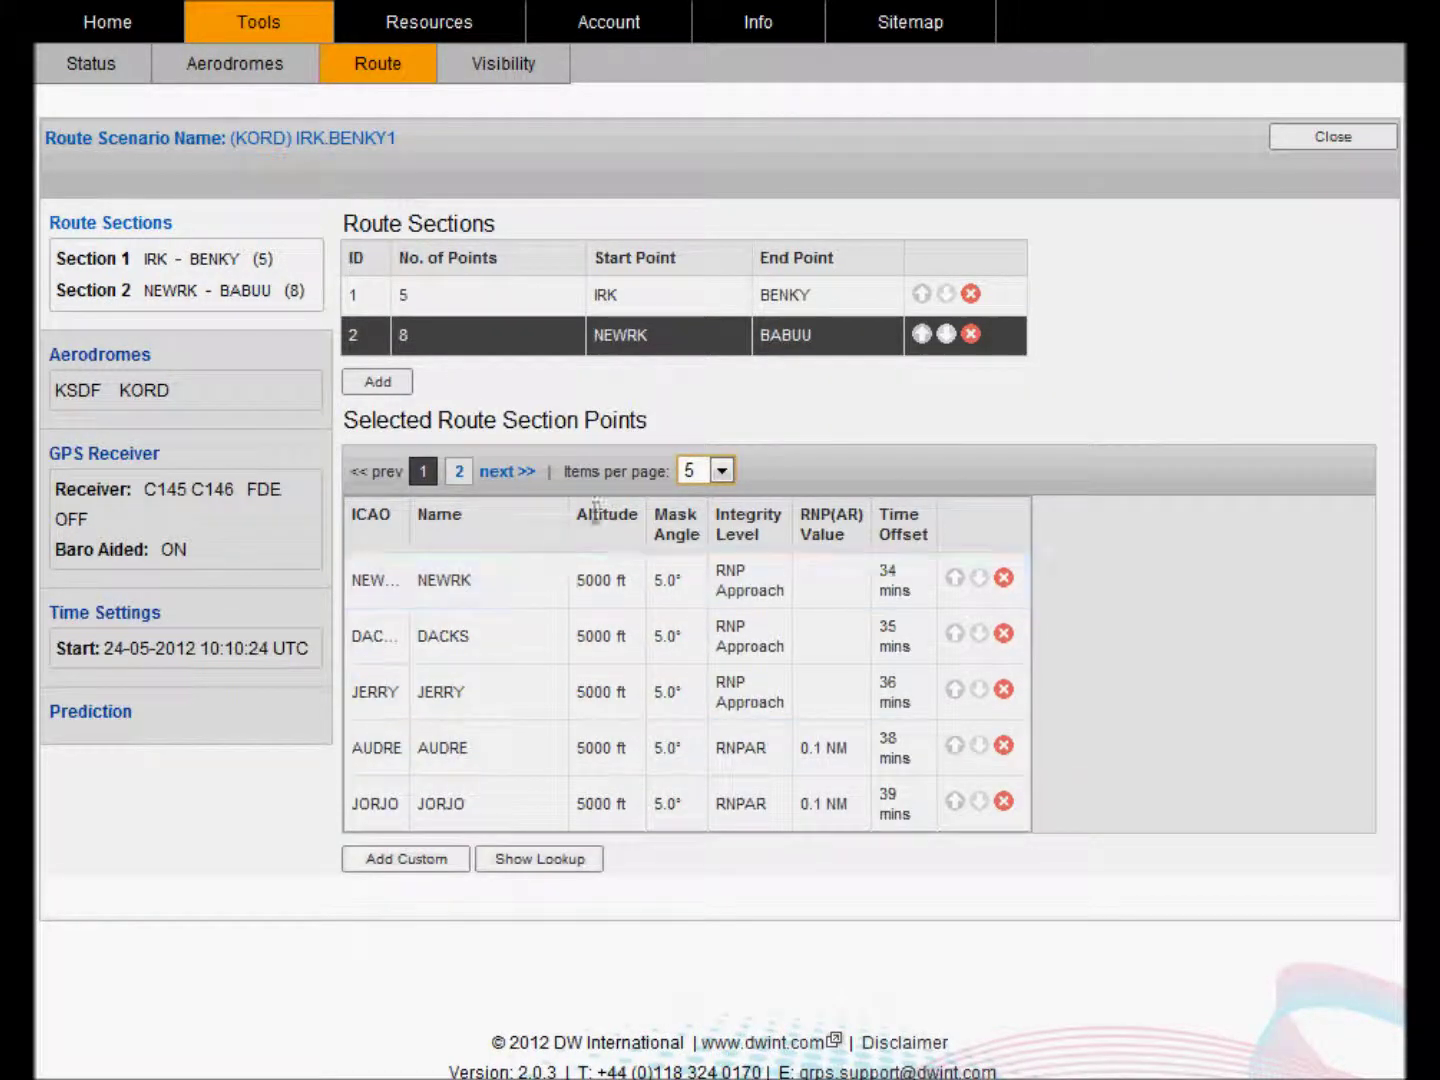
{"action": "left_click", "coordinate": [721, 470]}
{"action": "left_click", "coordinate": [693, 545]}
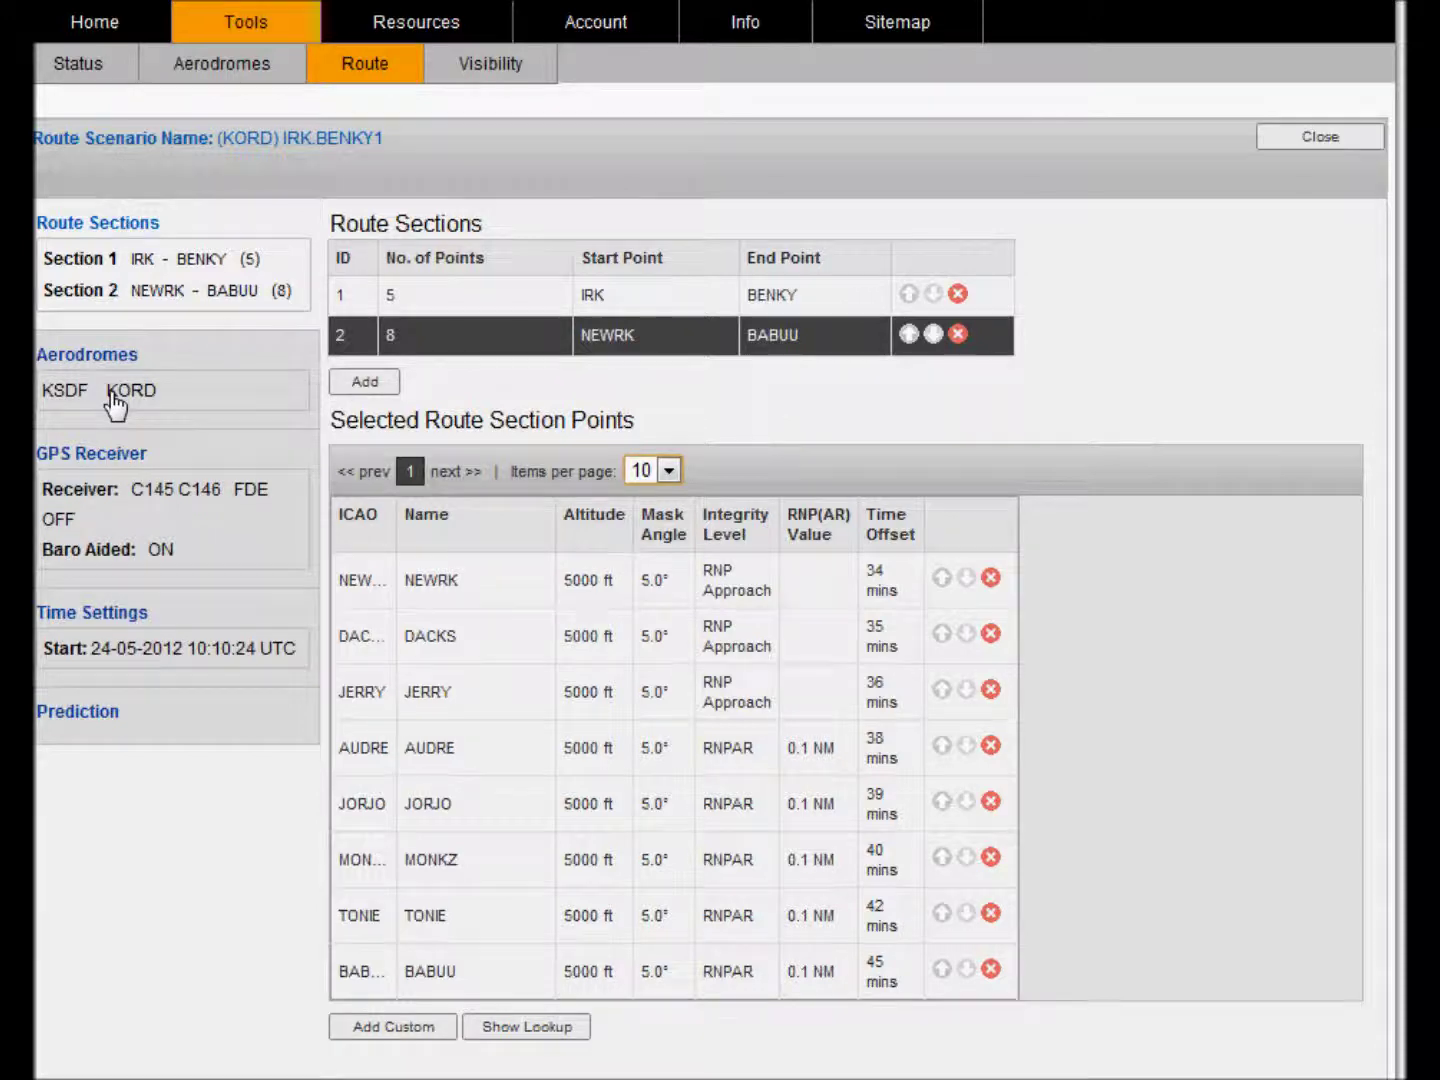
- Replace the route scenario's GPS receiver with the shared receiver DW001, with Baro Aided set to ON
{"action": "left_click", "coordinate": [119, 455]}
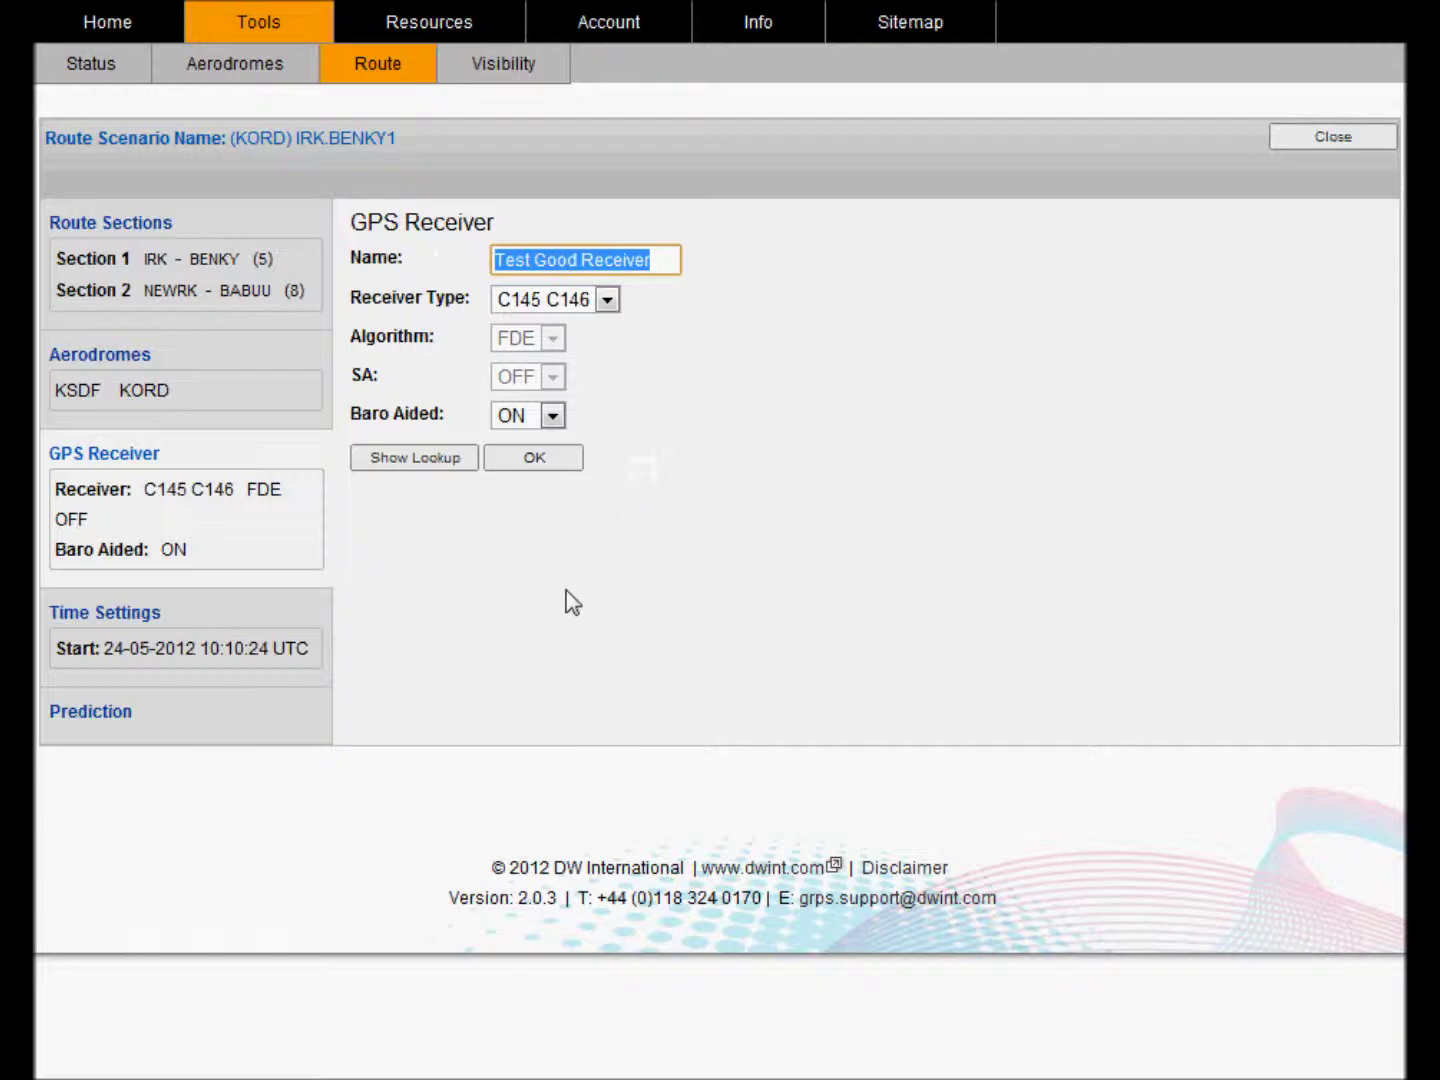
{"action": "left_click", "coordinate": [416, 460]}
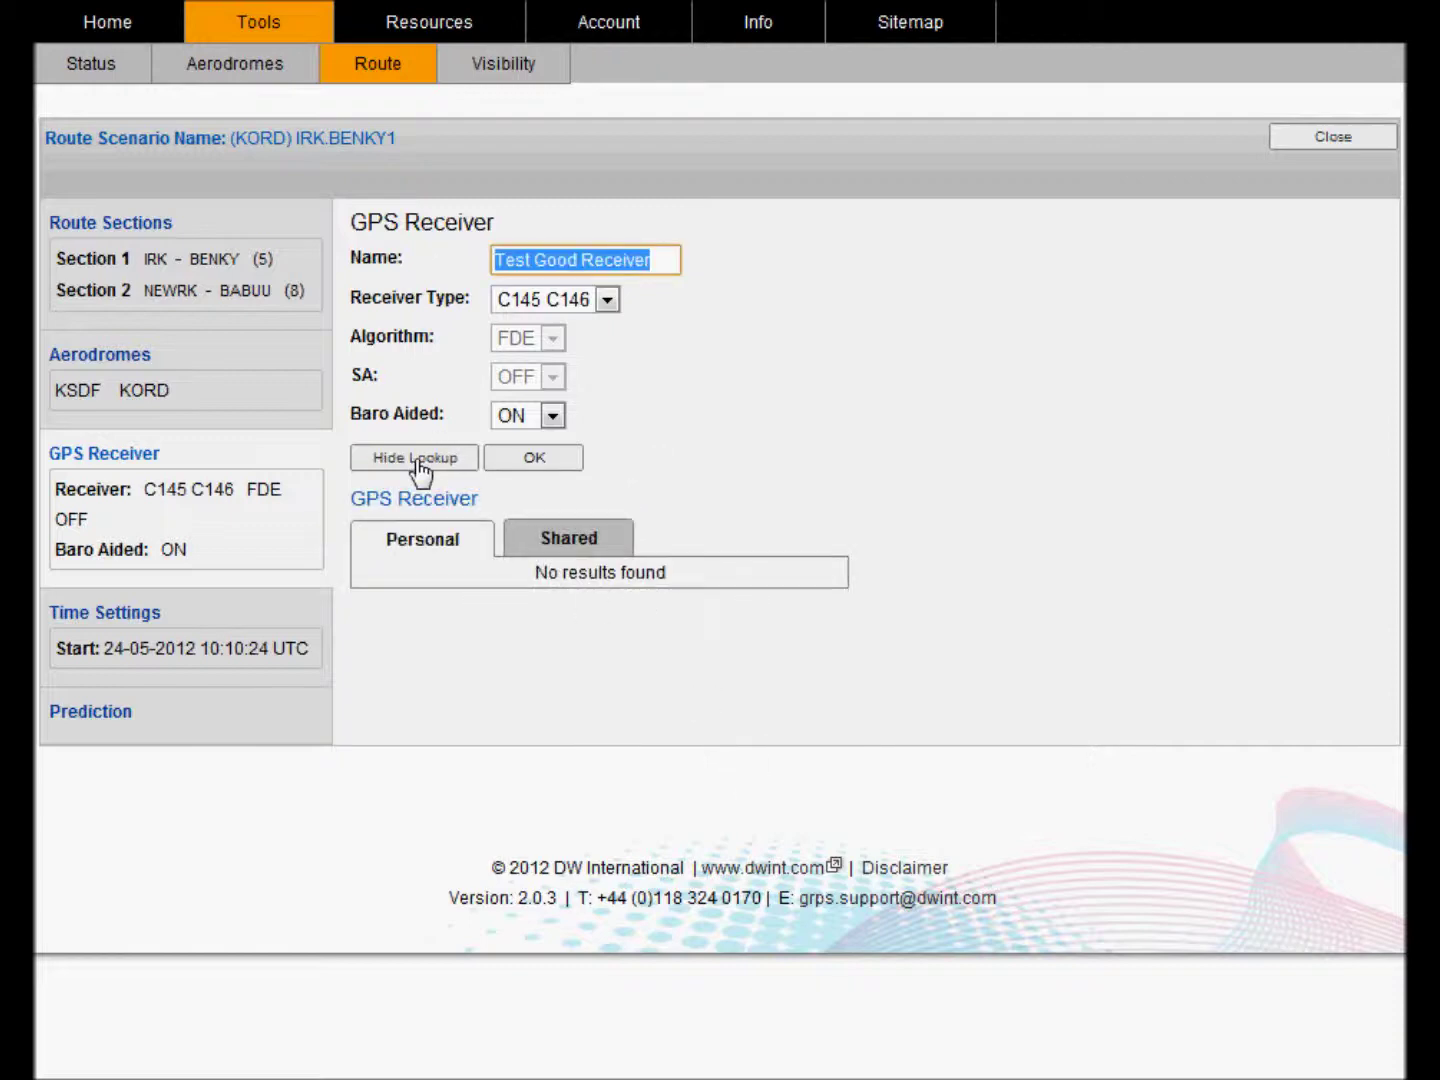
{"action": "left_click", "coordinate": [546, 540]}
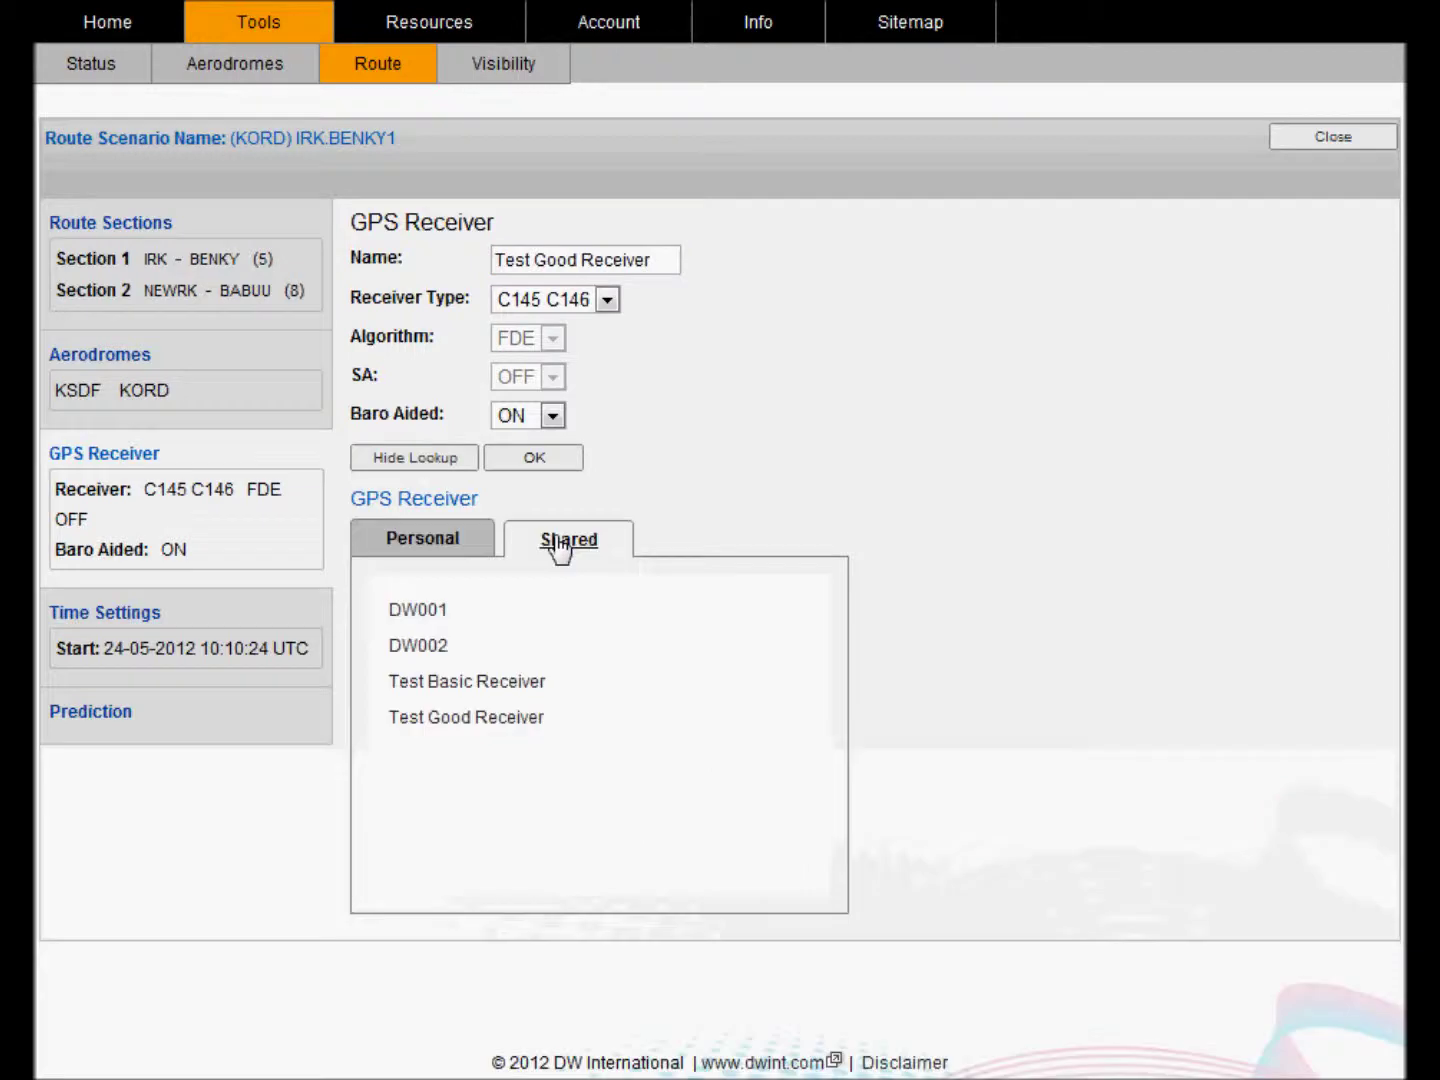
{"action": "left_click", "coordinate": [437, 618]}
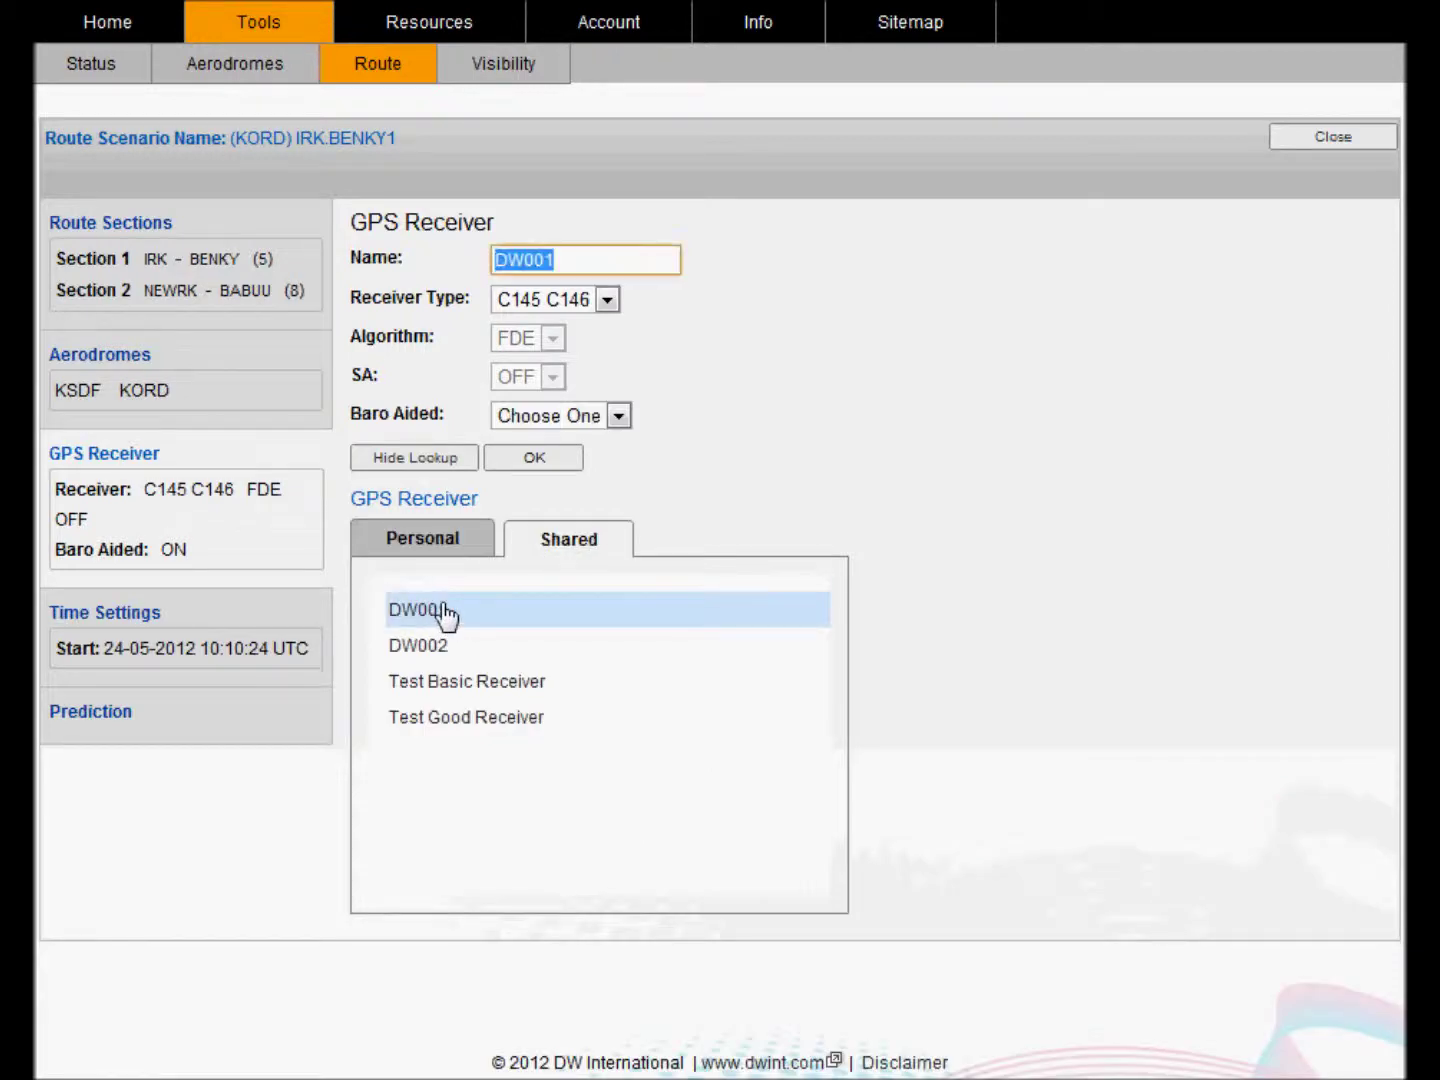
{"action": "left_click", "coordinate": [533, 458]}
{"action": "left_click", "coordinate": [618, 418]}
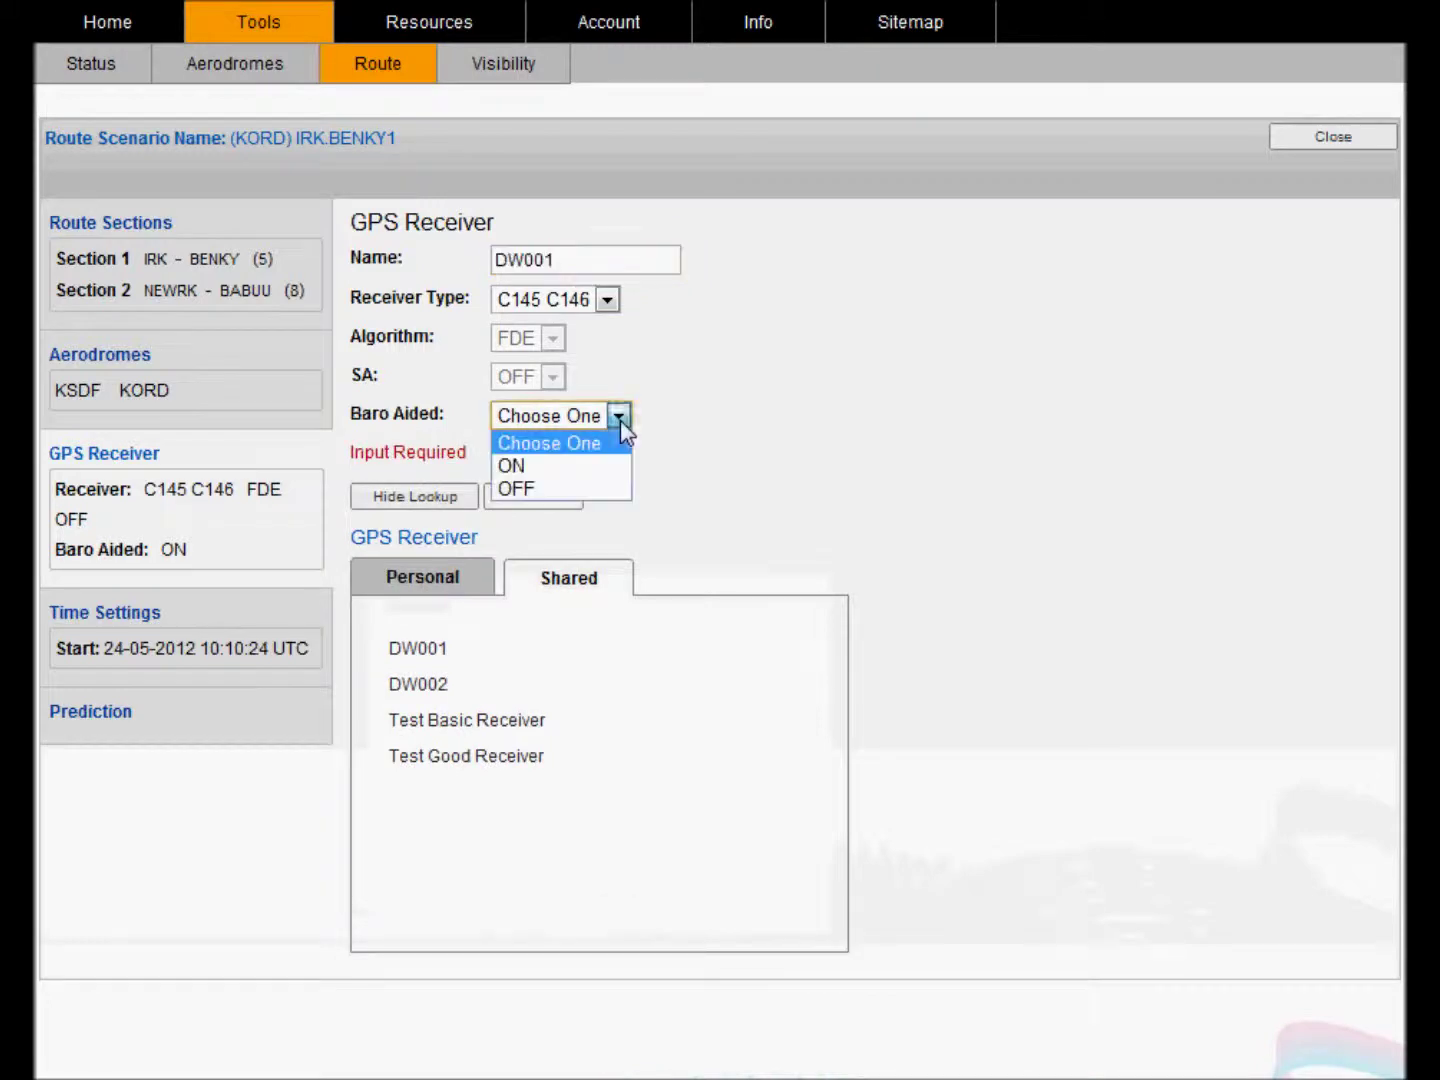
{"action": "left_click", "coordinate": [564, 468]}
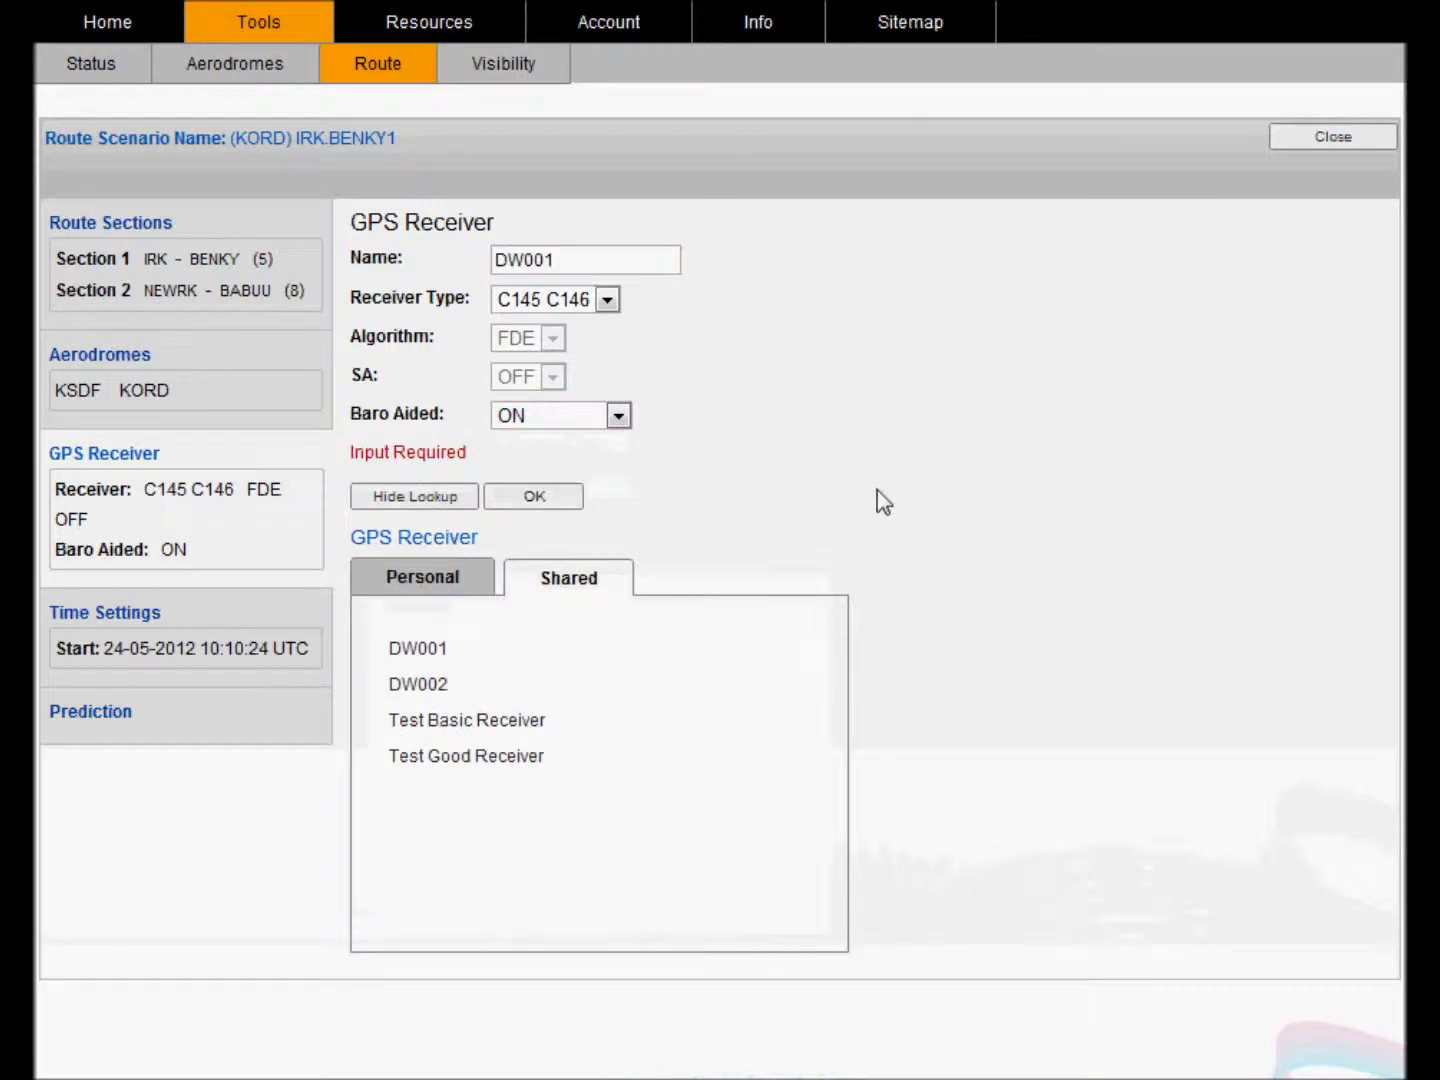
{"action": "left_click", "coordinate": [544, 498]}
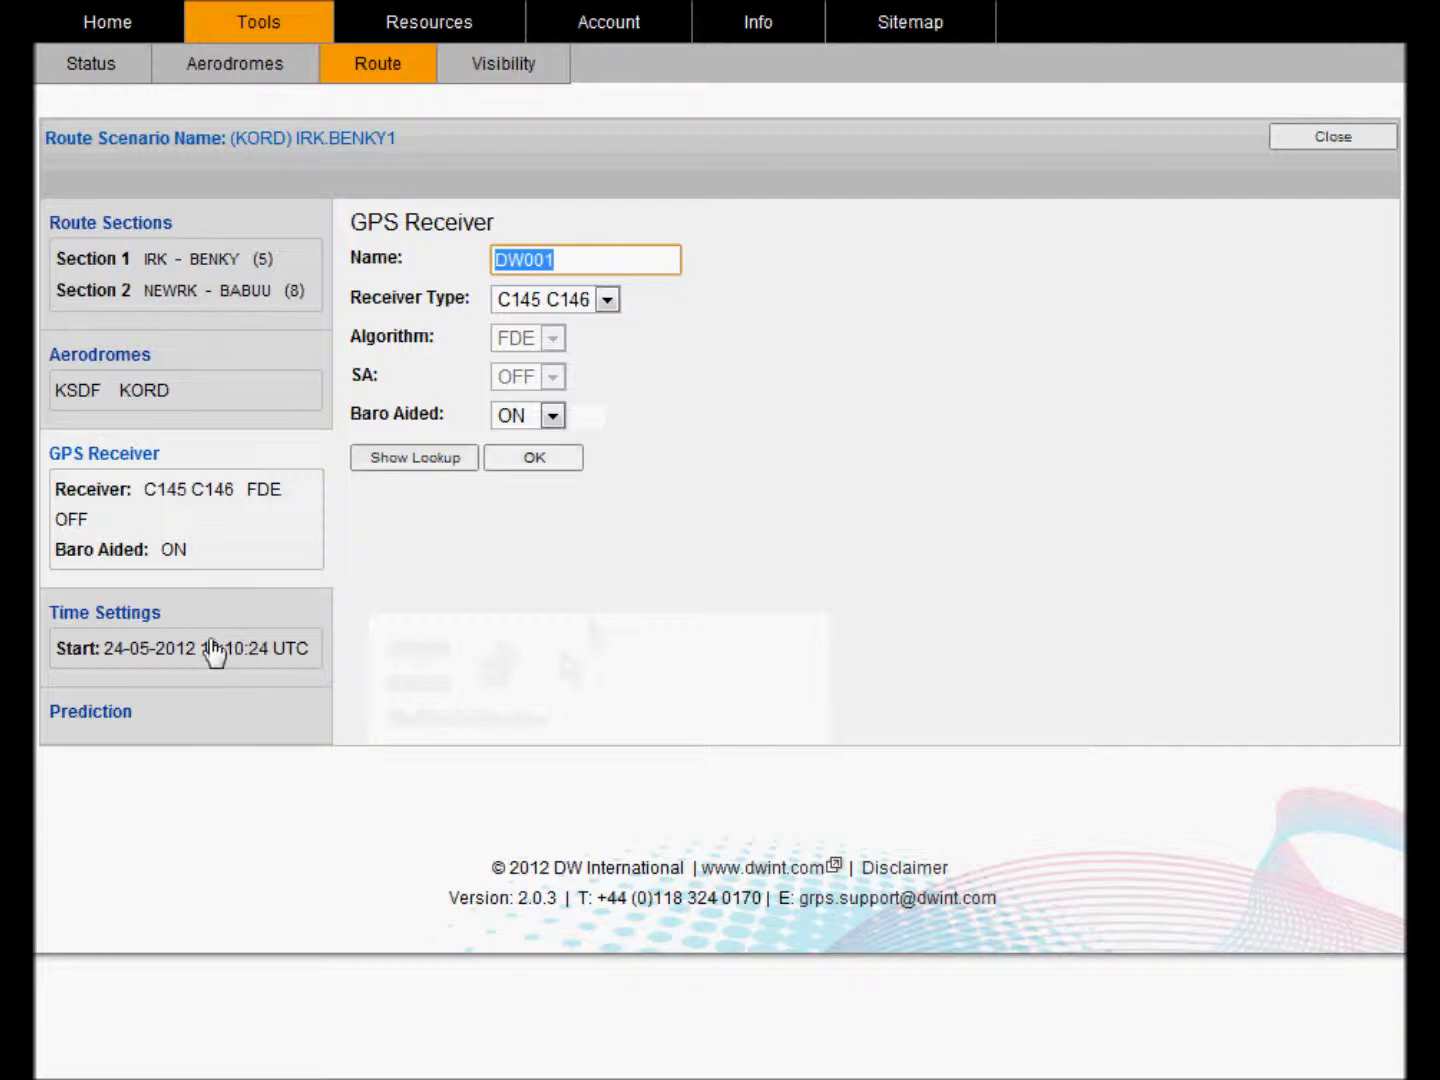
{"action": "left_click", "coordinate": [118, 616]}
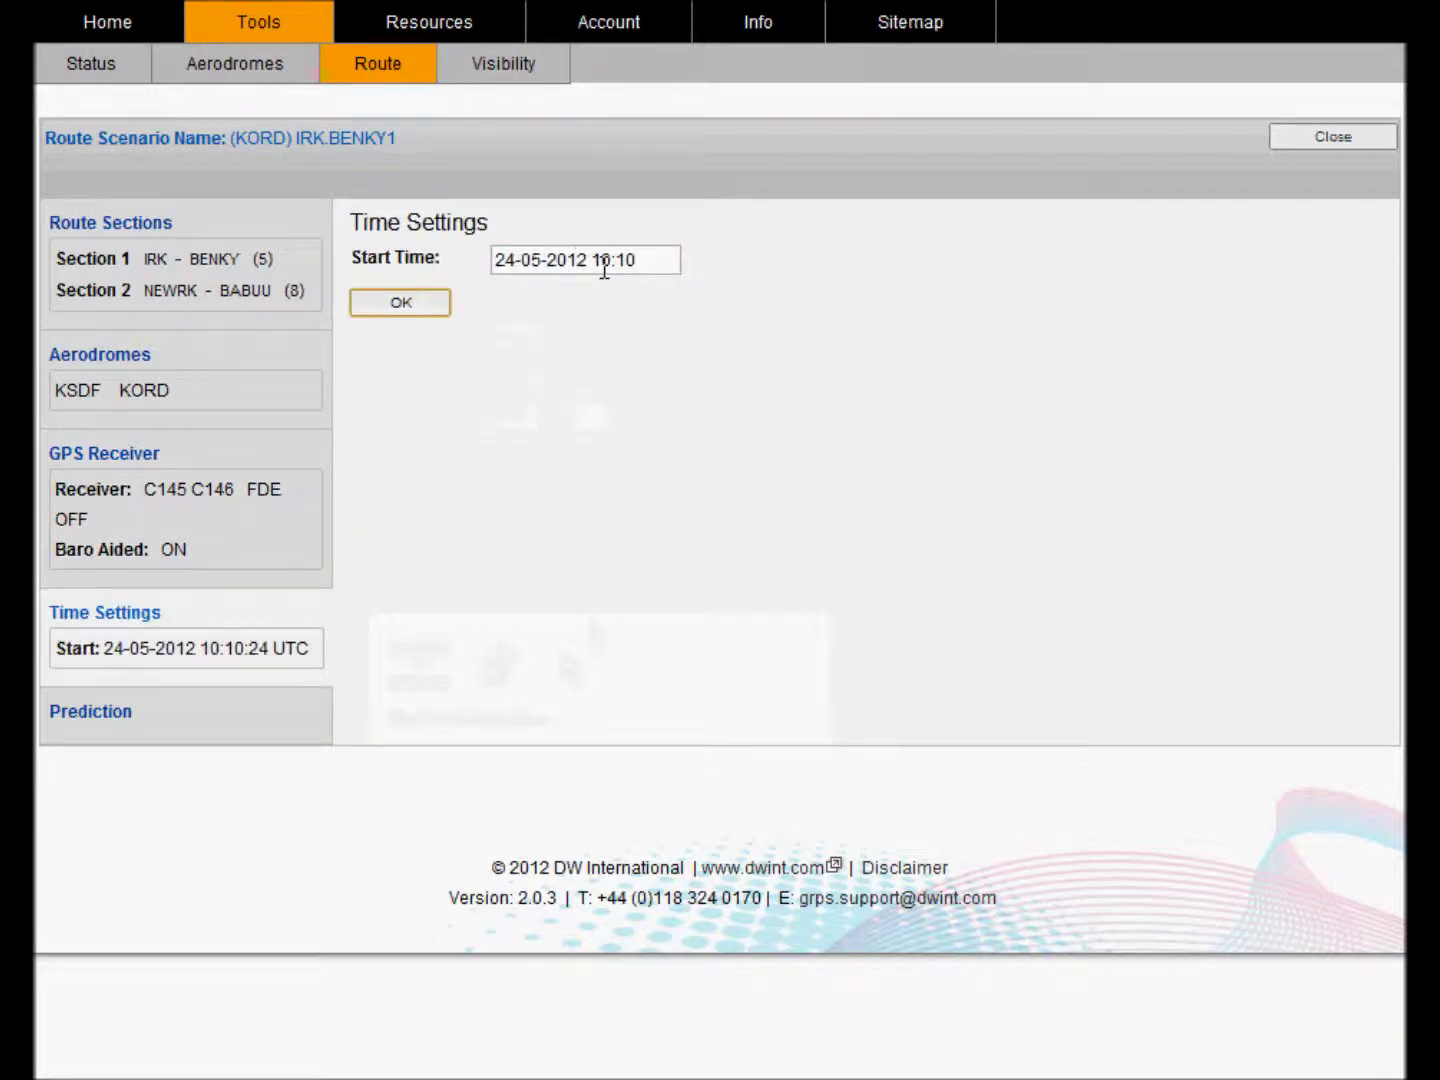
{"action": "left_click", "coordinate": [525, 260]}
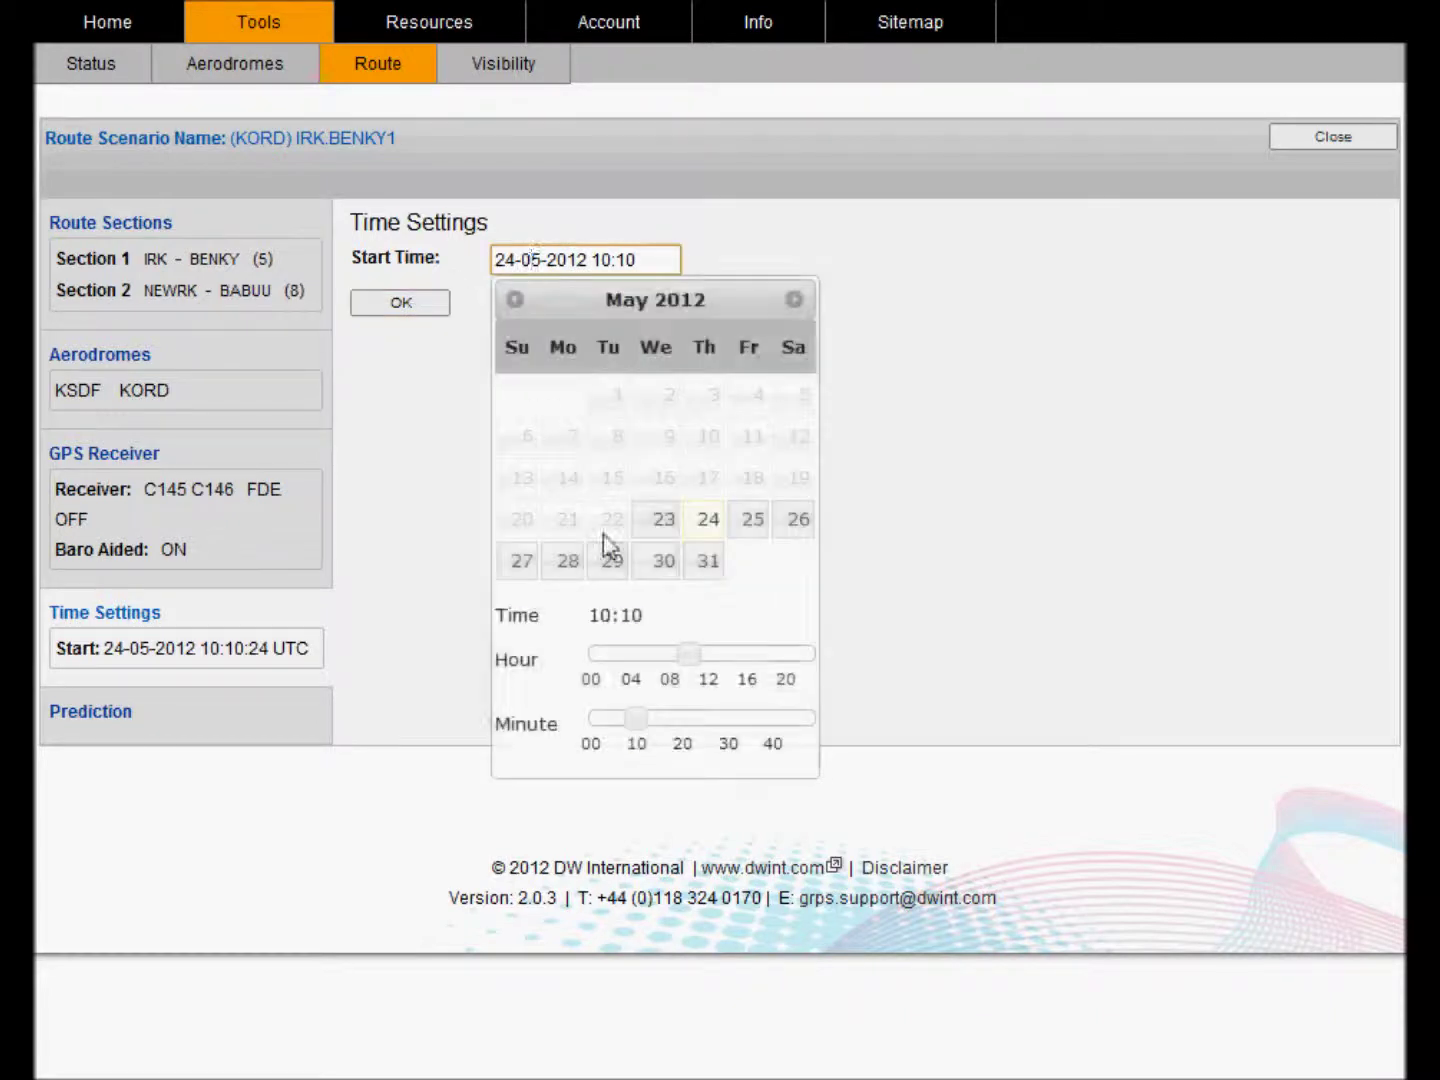
{"action": "left_click", "coordinate": [751, 530]}
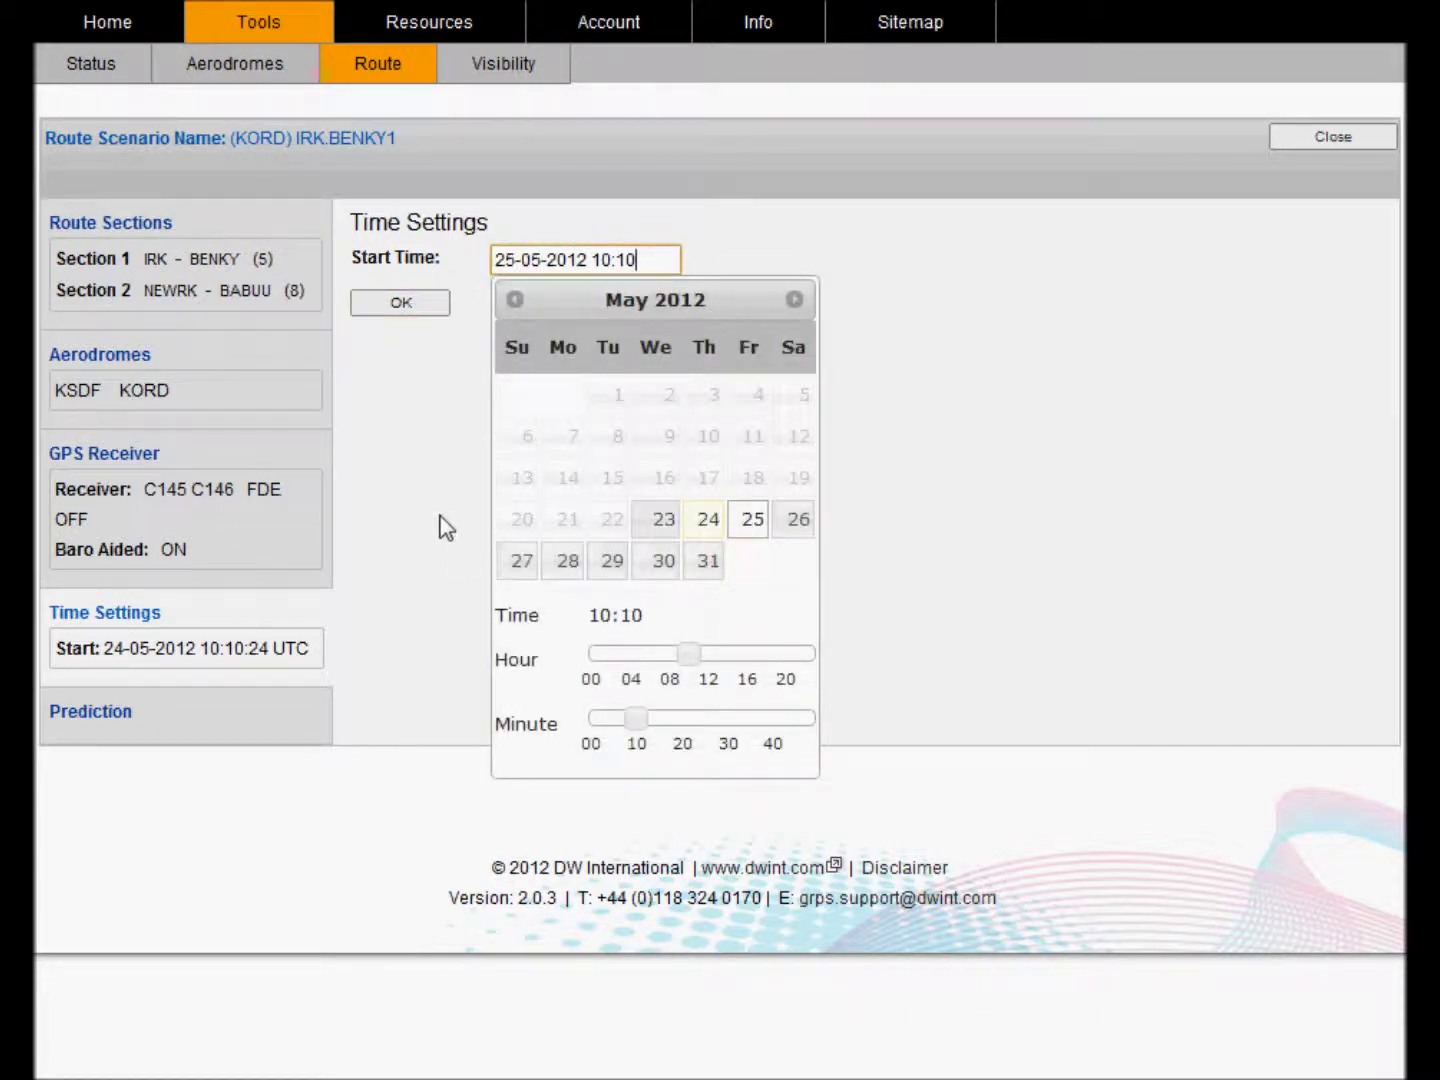
{"action": "left_click", "coordinate": [400, 304]}
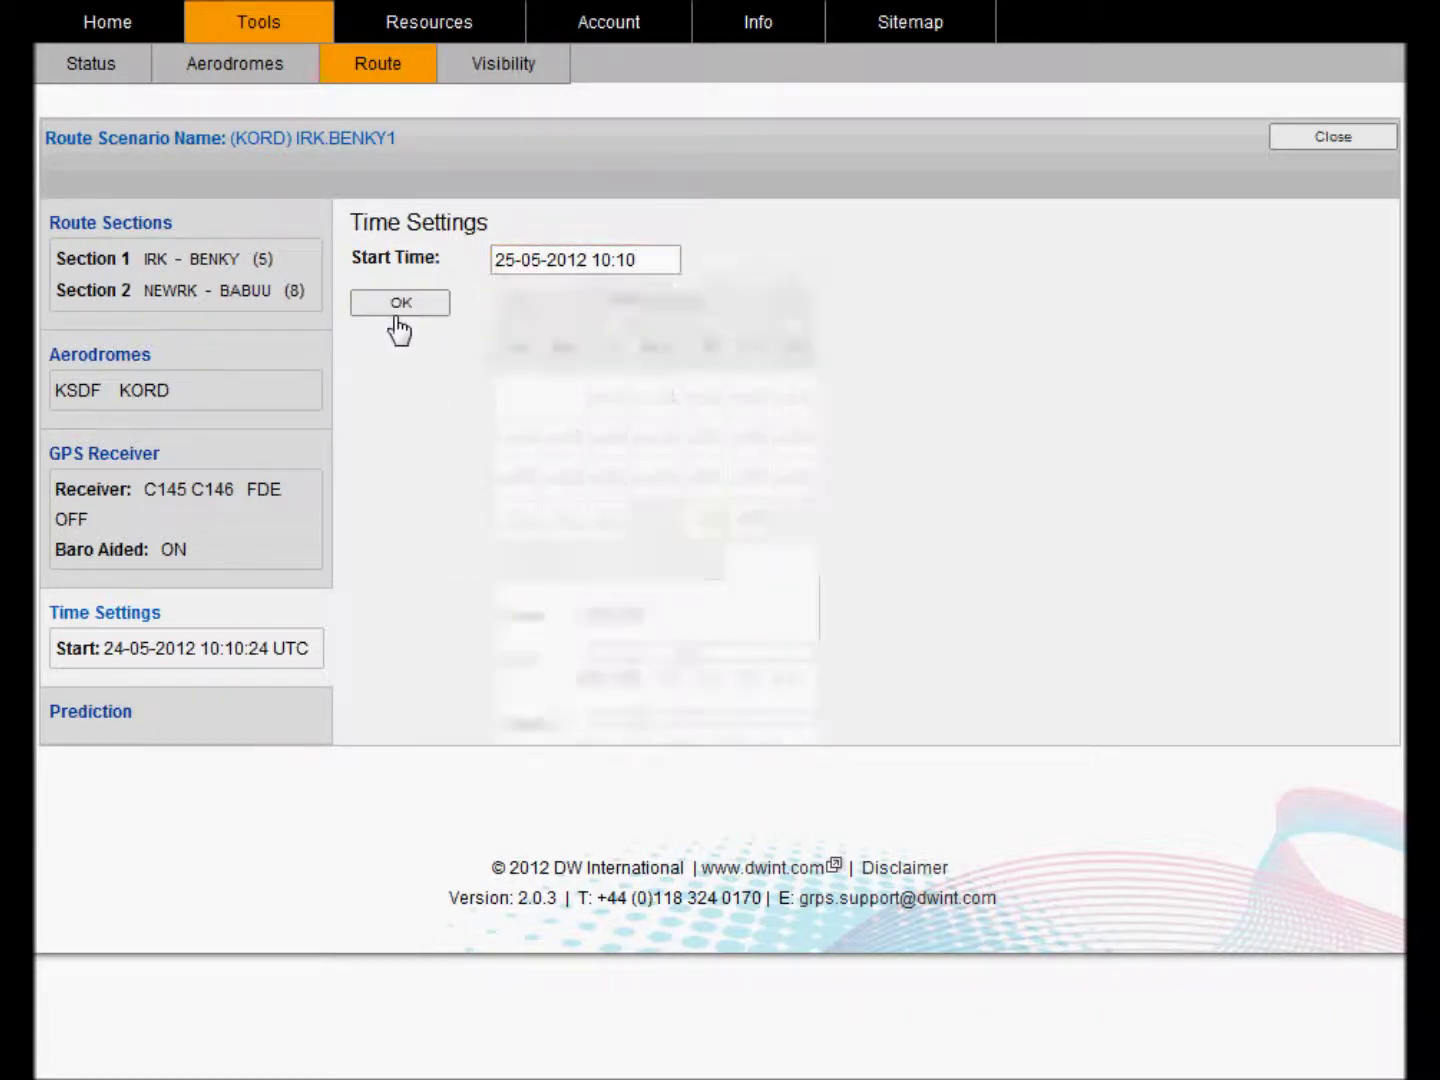
- Run the route prediction and review its section details, the KSDF and KORD aerodrome outages, and the printable version
{"action": "left_click", "coordinate": [112, 717]}
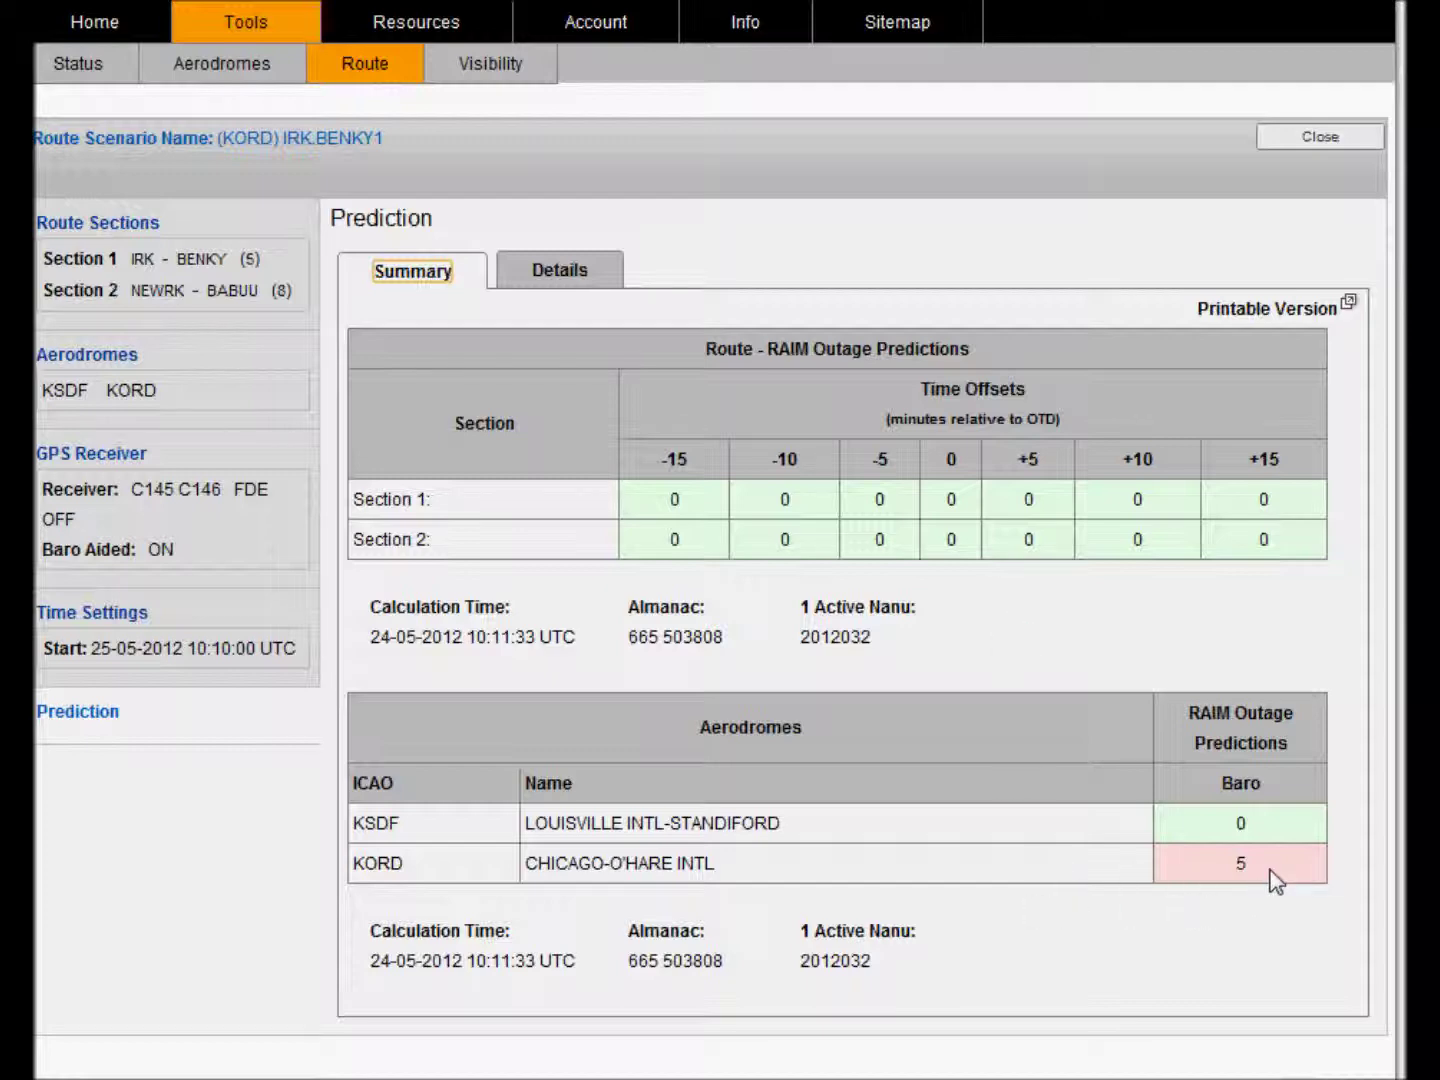
{"action": "left_click", "coordinate": [586, 276]}
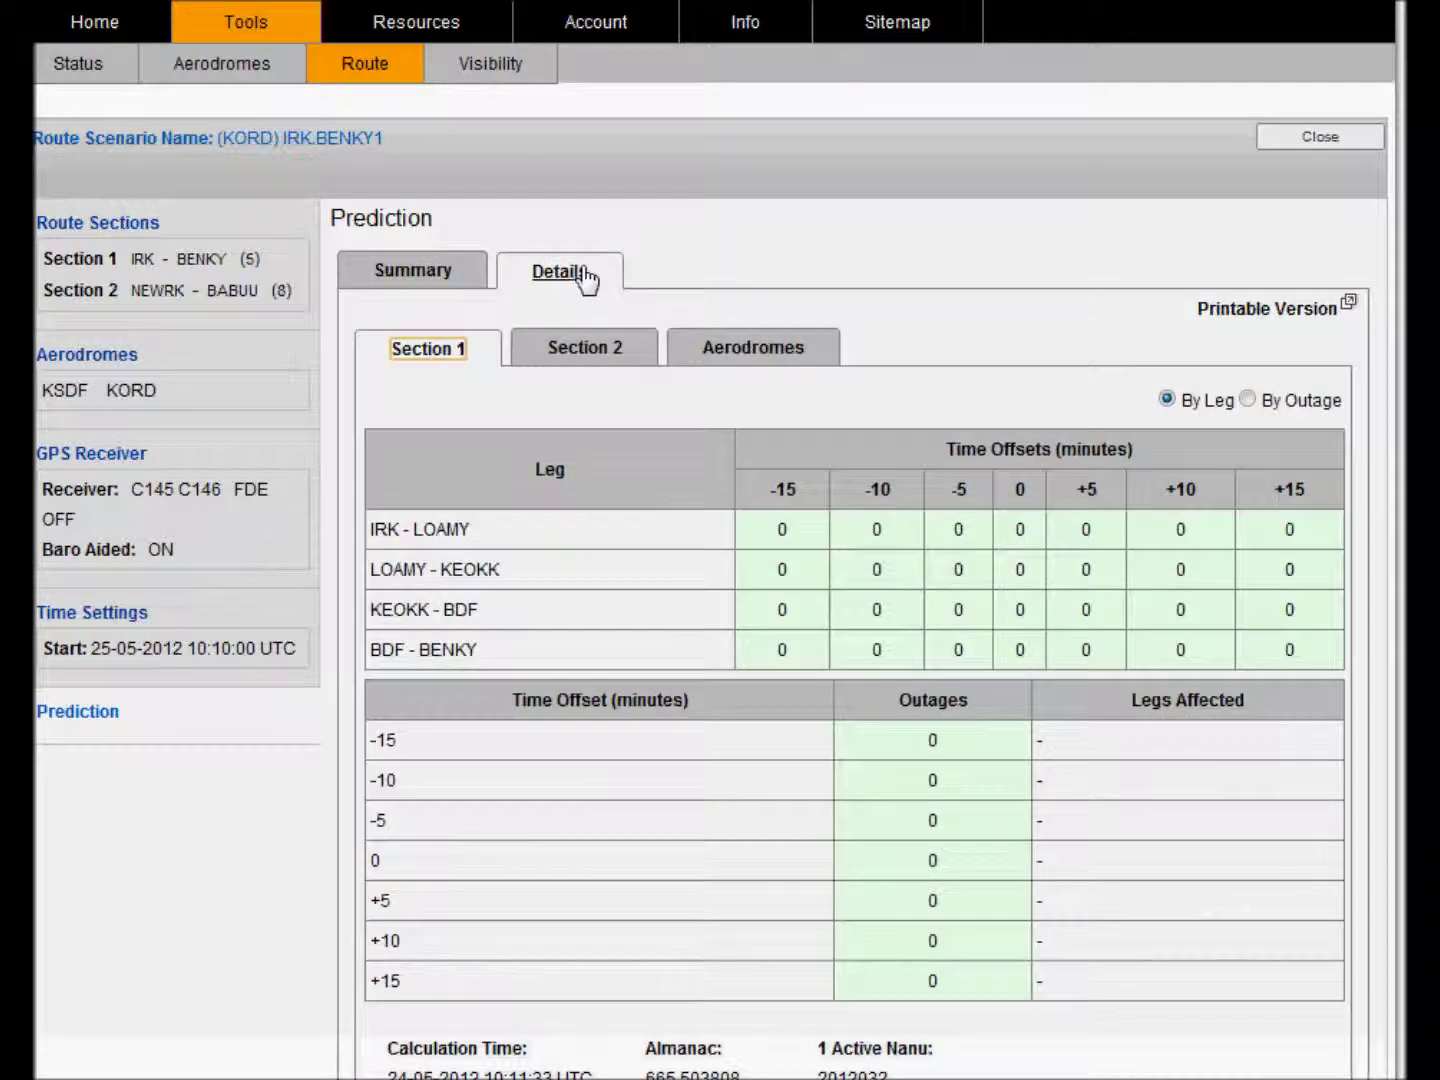
{"action": "left_click", "coordinate": [753, 350]}
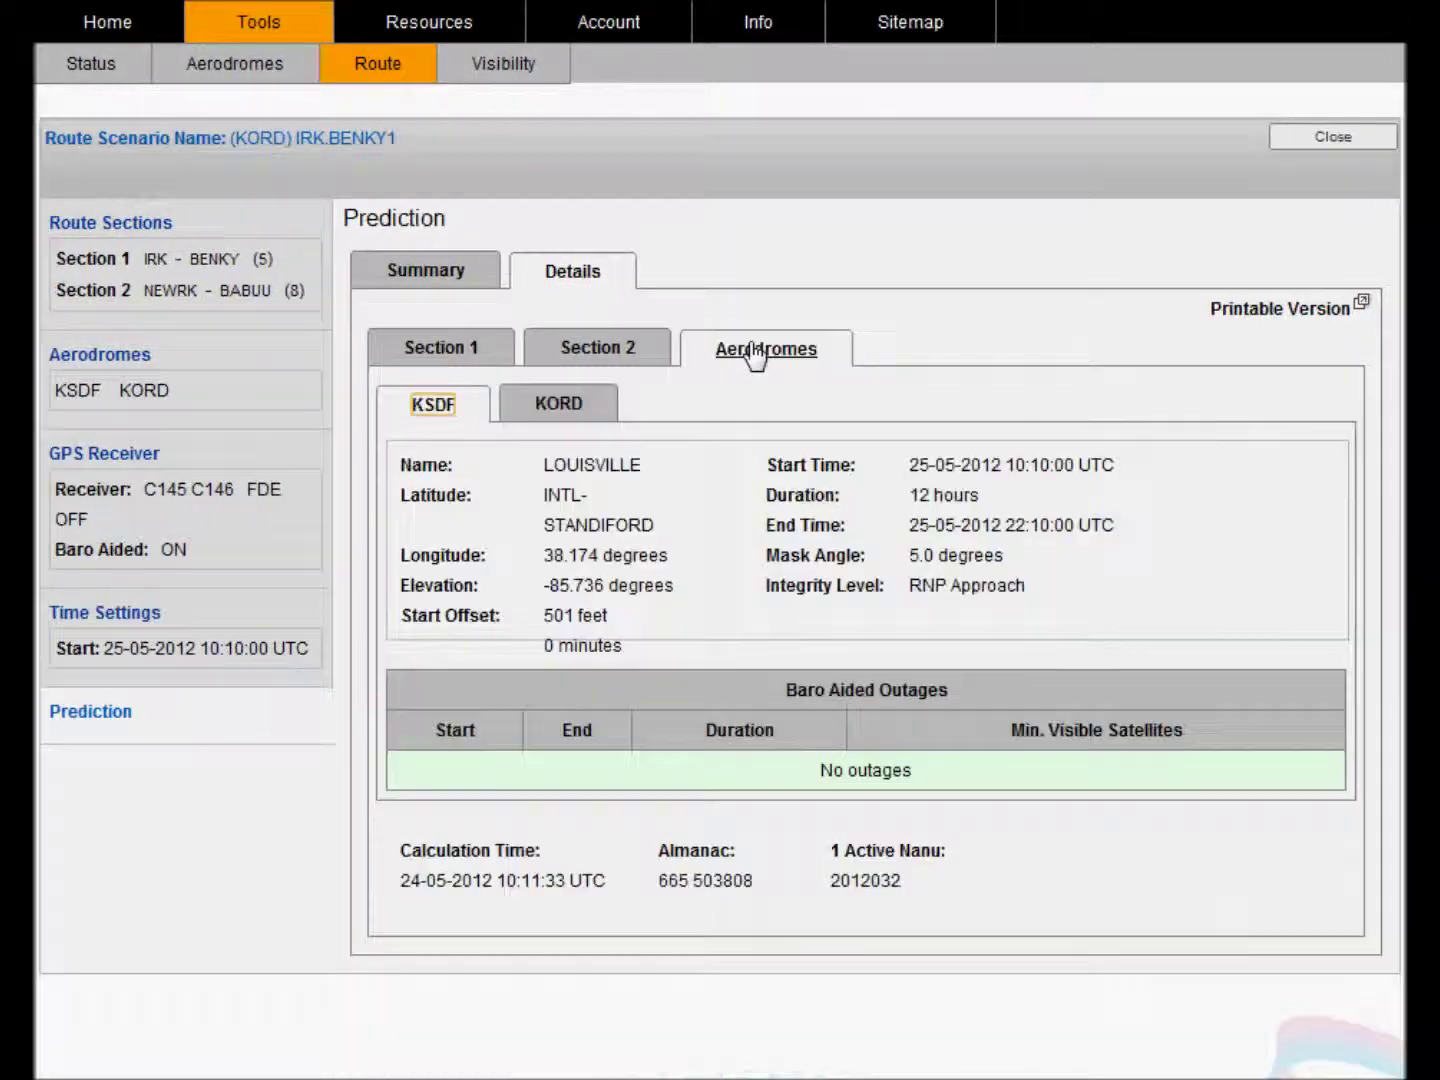
{"action": "left_click", "coordinate": [548, 405]}
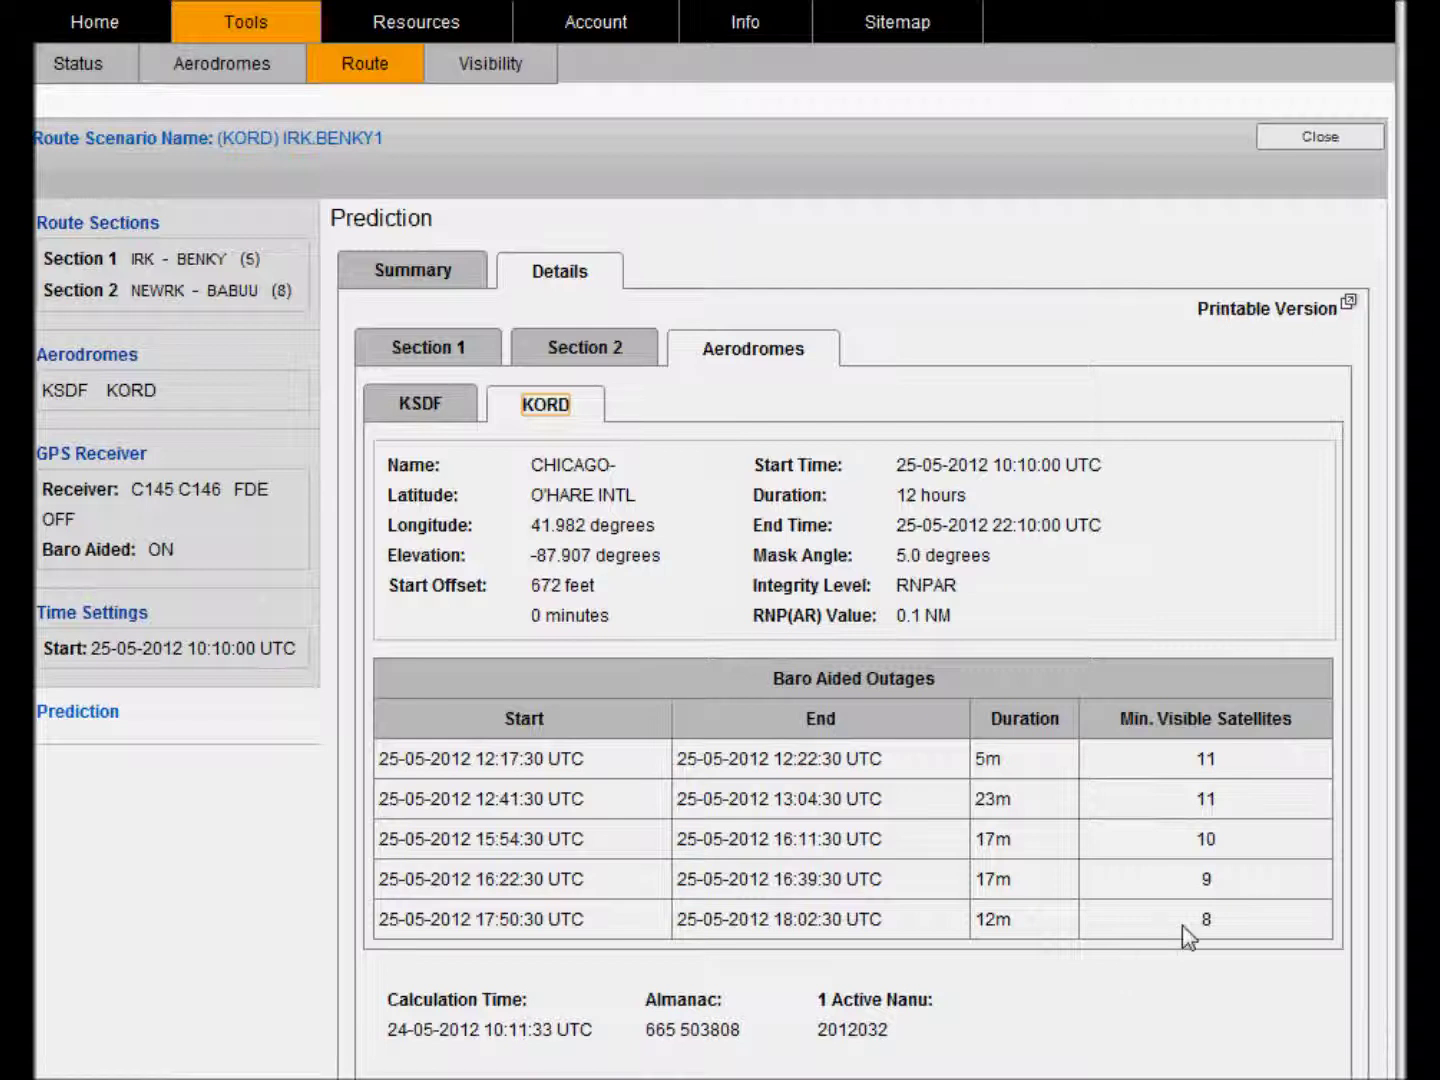
{"action": "left_click", "coordinate": [1285, 314]}
{"action": "left_click_drag", "start_coordinate": [1427, 188], "coordinate": [1428, 935]}
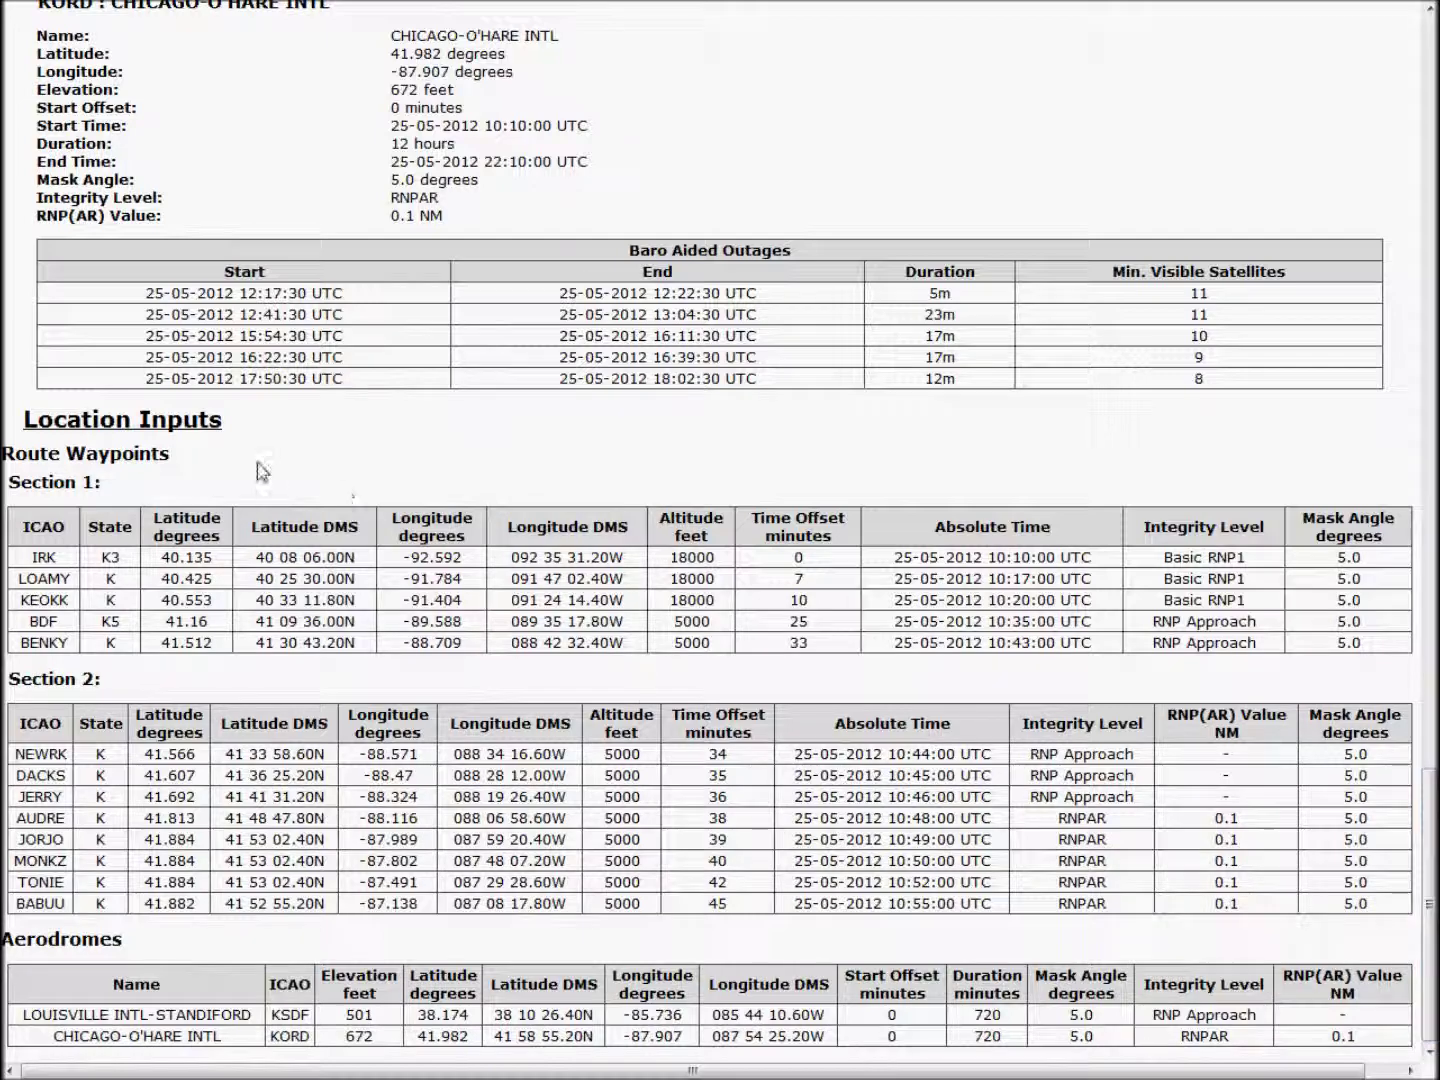